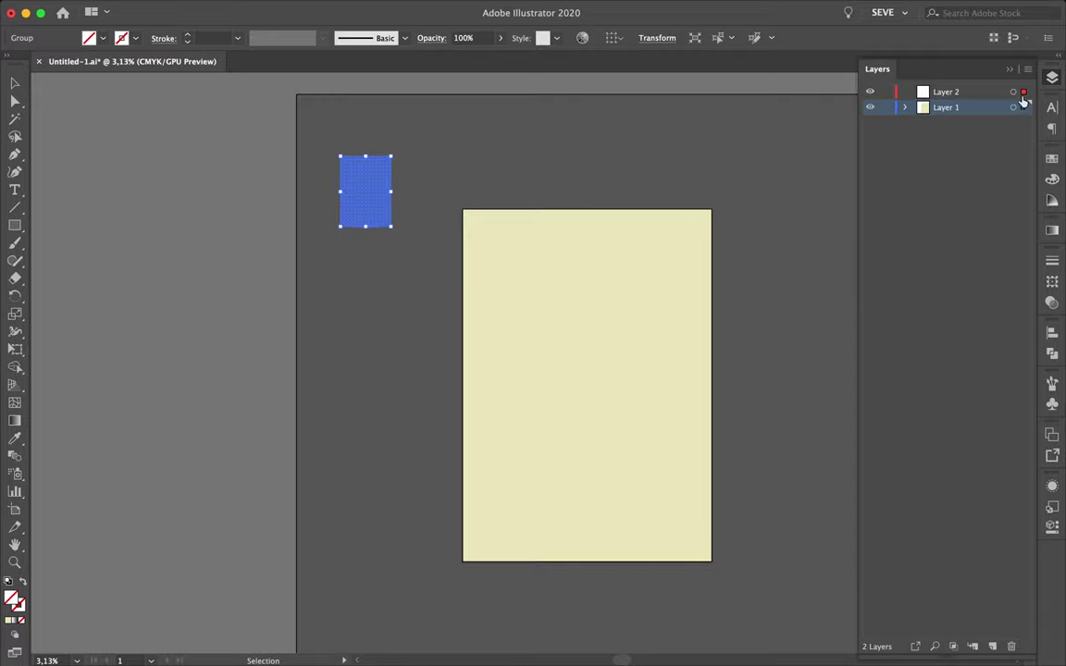
- Move the red grid pattern onto Layer 2 at the artboard's top-left corner
{"action": "left_click_drag", "start_coordinate": [366, 190], "coordinate": [658, 326]}
{"action": "scroll", "coordinate": [573, 342], "scroll_direction": "up", "scroll_amount": 3}
{"action": "left_click_drag", "start_coordinate": [622, 283], "coordinate": [617, 295]}
{"action": "key", "text": "super+z"}
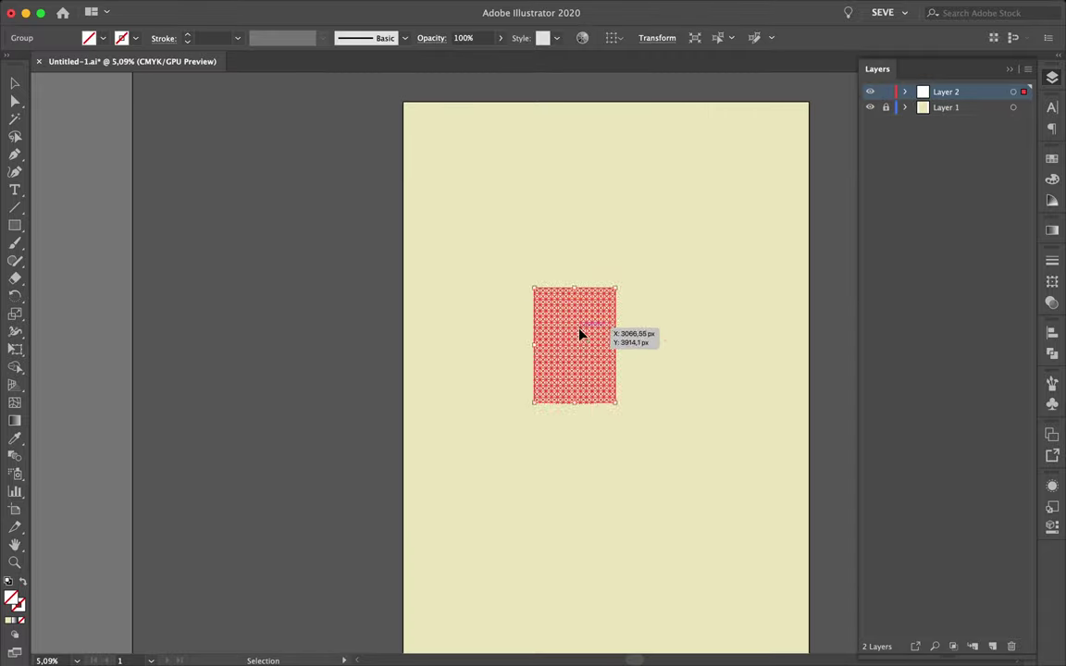
{"action": "left_click_drag", "start_coordinate": [581, 334], "coordinate": [474, 159]}
- Scale the grid pattern up so it covers the whole artboard
{"action": "left_click_drag", "start_coordinate": [485, 218], "coordinate": [825, 571]}
{"action": "scroll", "coordinate": [775, 596], "scroll_direction": "down", "scroll_amount": 2}
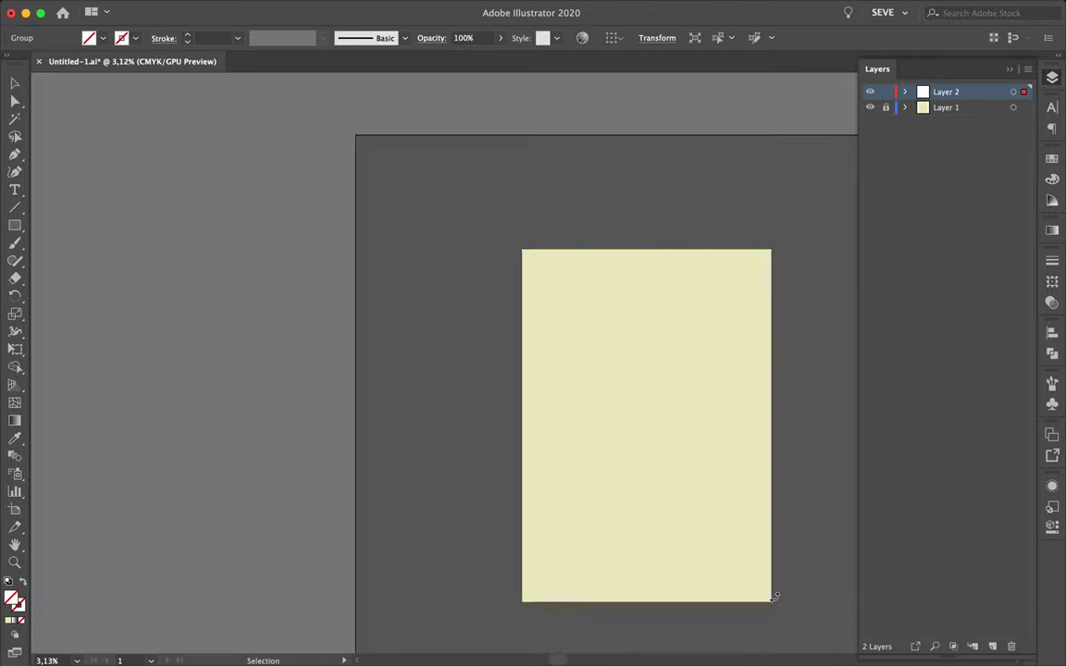
{"action": "left_click_drag", "start_coordinate": [648, 601], "coordinate": [647, 580]}
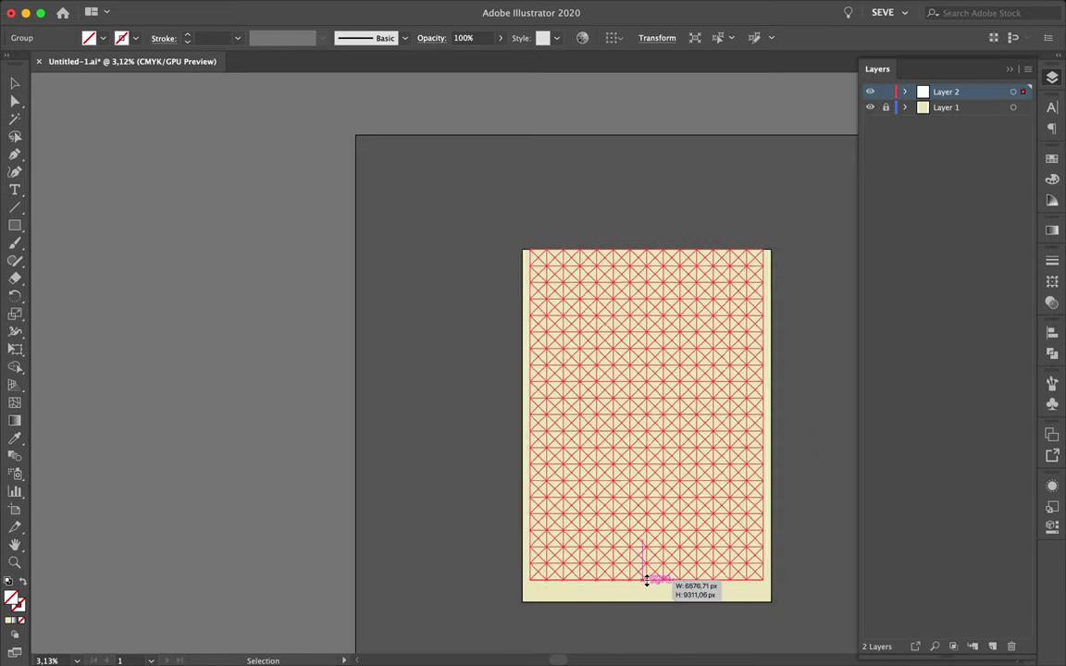
{"action": "key", "text": "super+y"}
{"action": "left_click_drag", "start_coordinate": [646, 580], "coordinate": [671, 622]}
{"action": "key", "text": "super+y"}
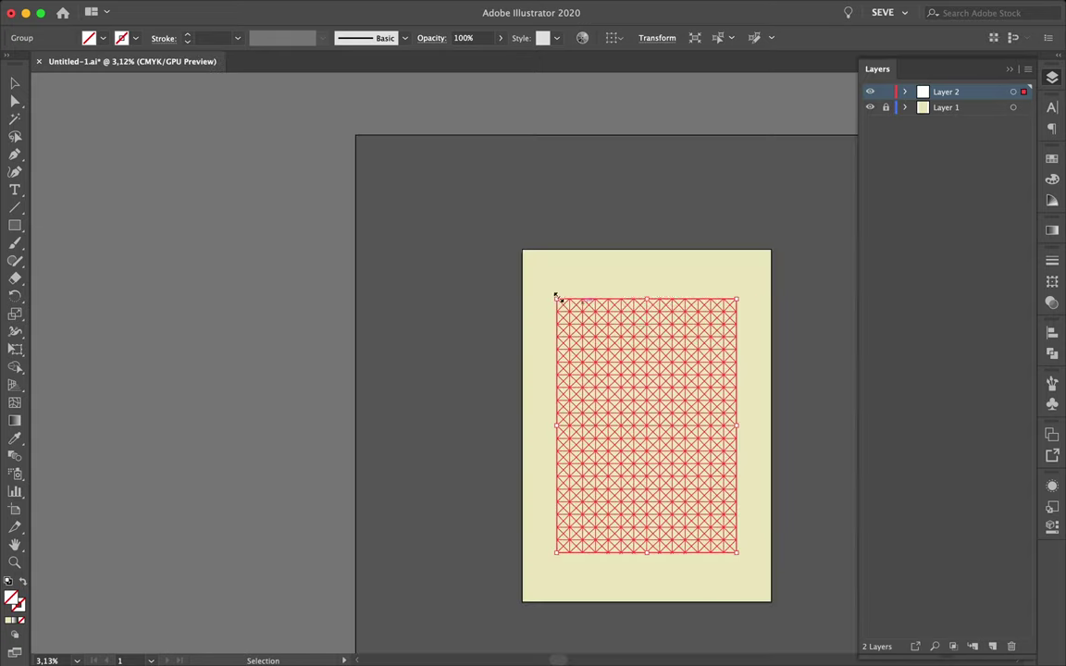
- Rotate the grid 45°, align it, and Alt-drag a copy over the uncovered page area
{"action": "mouse_move", "coordinate": [557, 296]}
{"action": "left_mouse_down"}
{"action": "mouse_move", "coordinate": [590, 393]}
{"action": "mouse_move", "coordinate": [592, 533]}
{"action": "mouse_move", "coordinate": [602, 504]}
{"action": "left_mouse_up"}
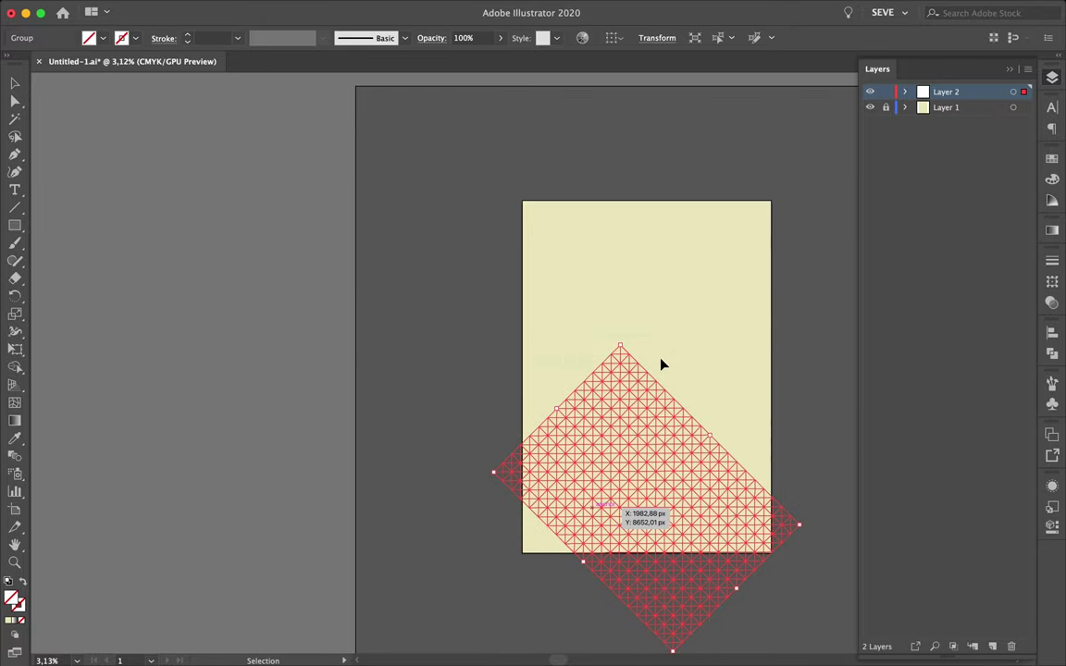
{"action": "mouse_move", "coordinate": [661, 365]}
{"action": "left_mouse_down"}
{"action": "mouse_move", "coordinate": [718, 388]}
{"action": "mouse_move", "coordinate": [583, 321]}
{"action": "left_mouse_up"}
{"action": "key", "text": "super+y"}
{"action": "scroll", "coordinate": [713, 397], "scroll_direction": "up", "scroll_amount": 5}
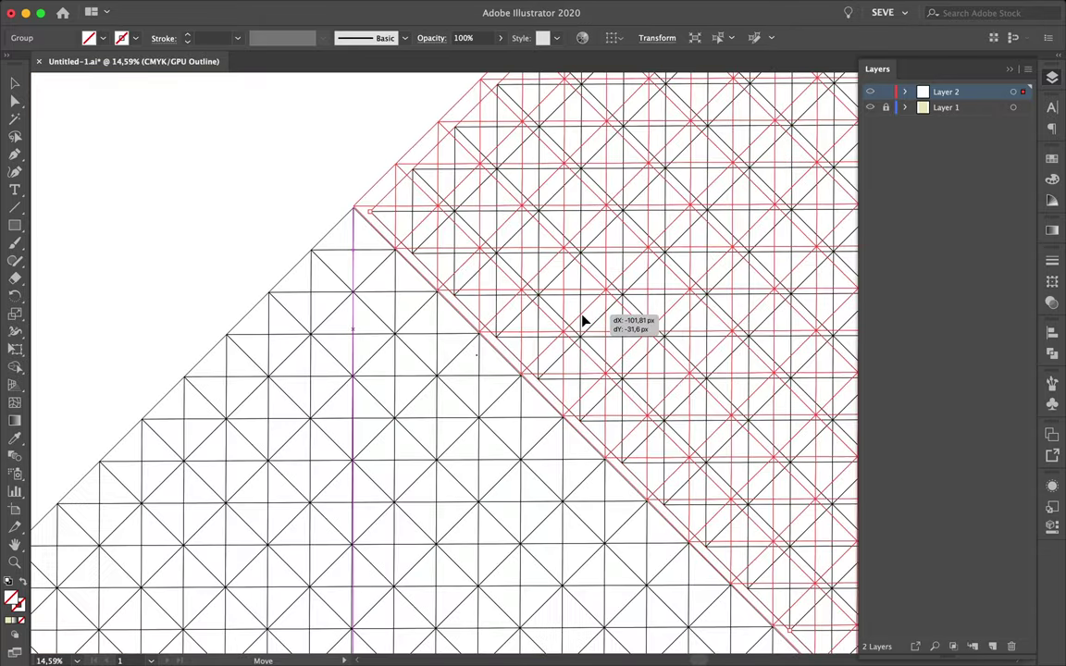
{"action": "scroll", "coordinate": [583, 316], "scroll_direction": "down", "scroll_amount": 5}
{"action": "key", "text": "super+y"}
{"action": "left_click", "coordinate": [404, 269]}
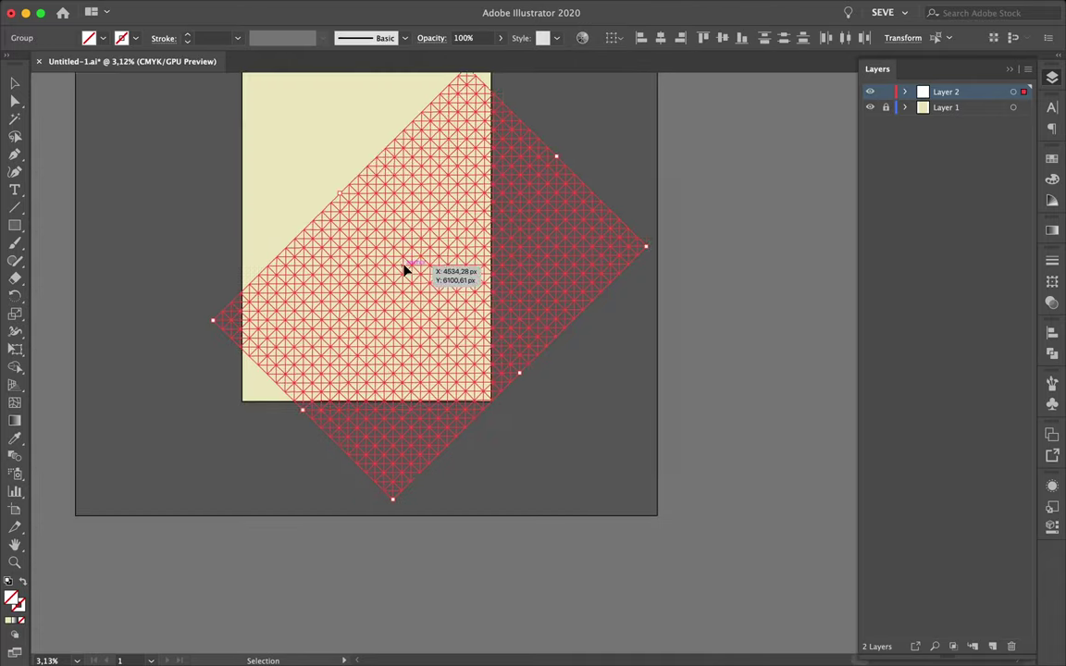
{"action": "left_click_drag", "start_coordinate": [405, 269], "coordinate": [380, 326]}
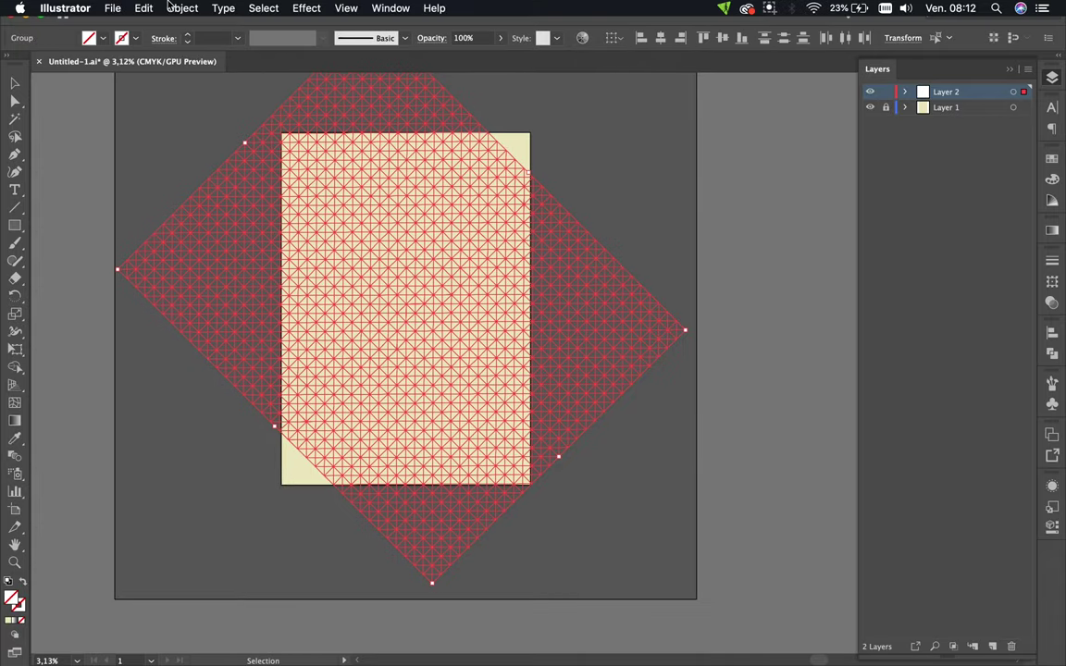
- Show the Pathfinder panel, switch to Outline view, and select the entire grid
{"action": "left_click", "coordinate": [182, 7]}
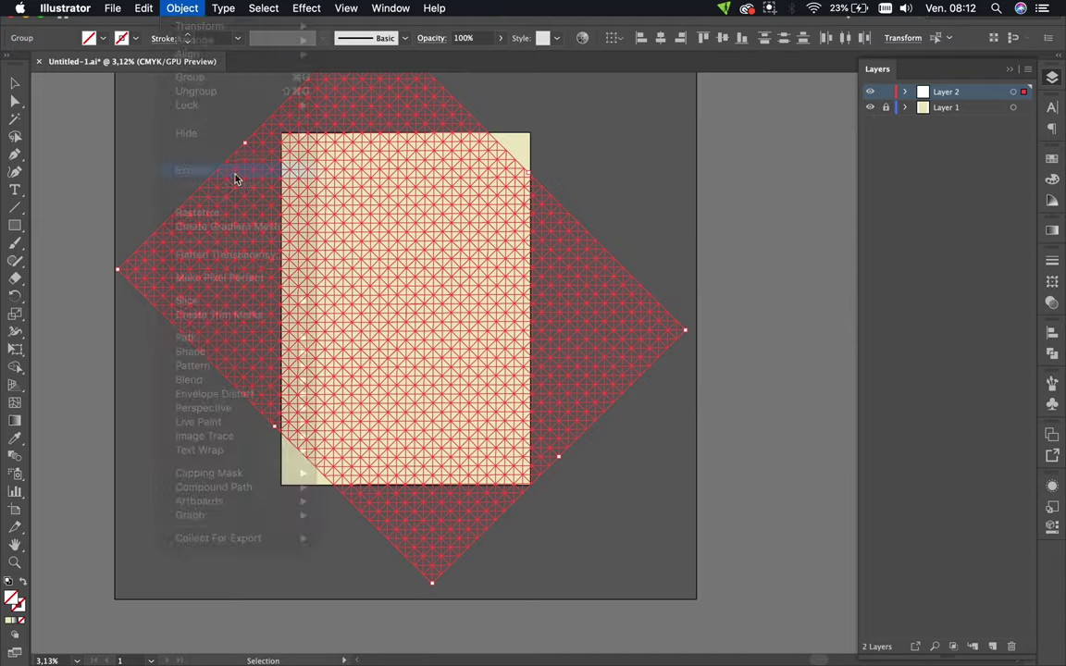
{"action": "left_click", "coordinate": [1052, 353]}
{"action": "key", "text": "ctrl+y"}
{"action": "scroll", "coordinate": [481, 215], "scroll_direction": "up", "scroll_amount": 5}
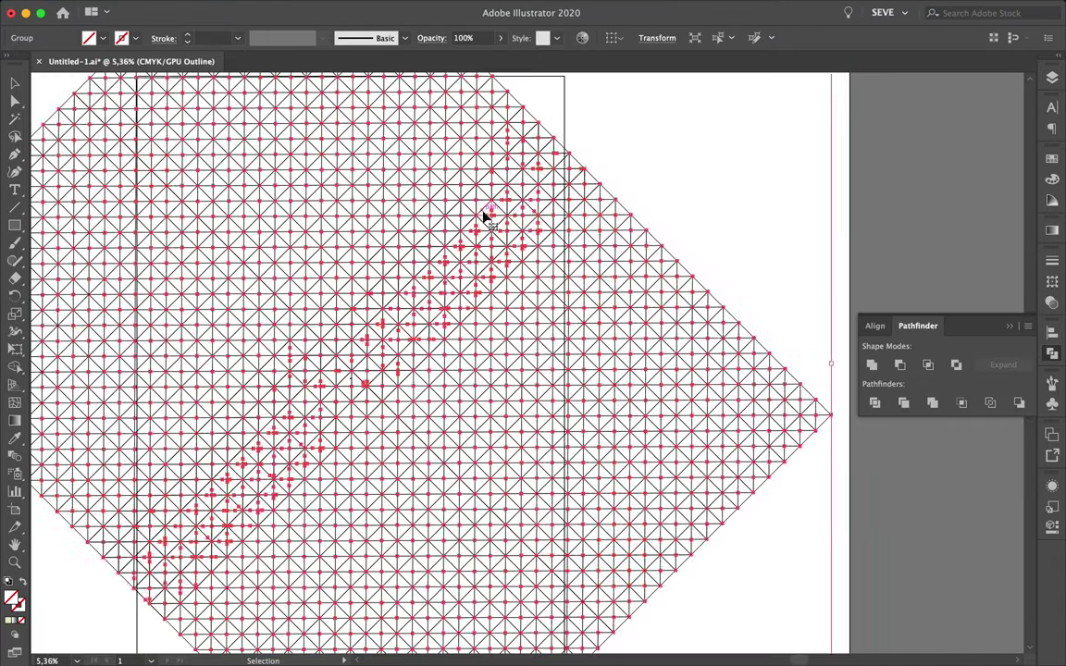
{"action": "key", "text": "ctrl+shift+a"}
{"action": "scroll", "coordinate": [426, 340], "scroll_direction": "down", "scroll_amount": 5}
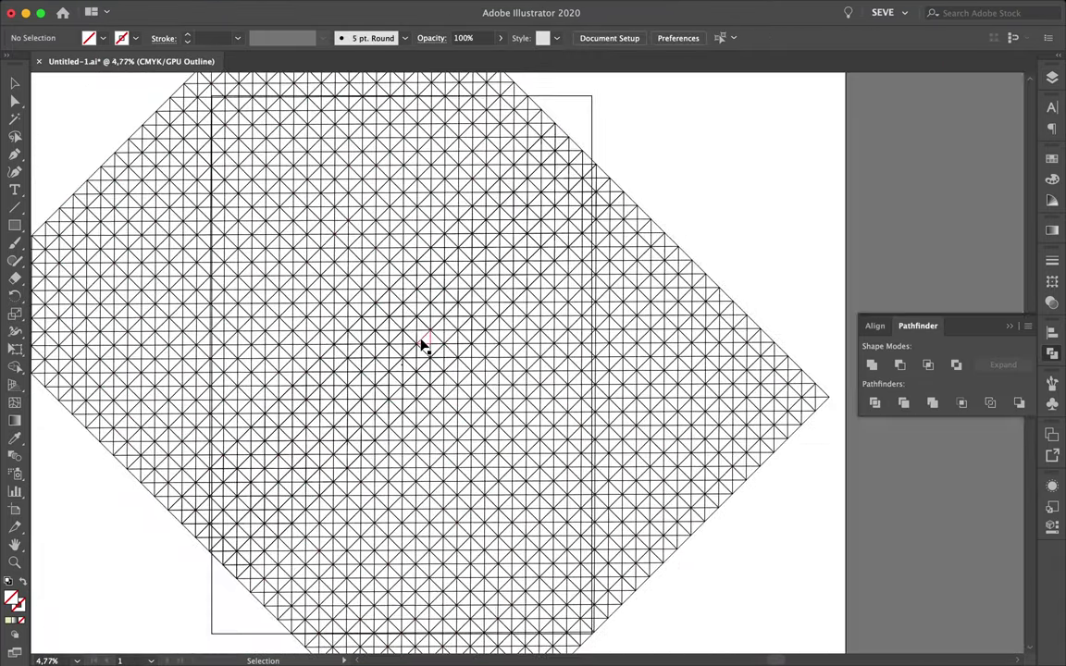
{"action": "left_click", "coordinate": [16, 368]}
{"action": "key", "text": "ctrl+a"}
- Shape-build central grid cells into a long band, several diamonds and small triangle blocks
{"action": "scroll", "coordinate": [308, 304], "scroll_direction": "up", "scroll_amount": 3}
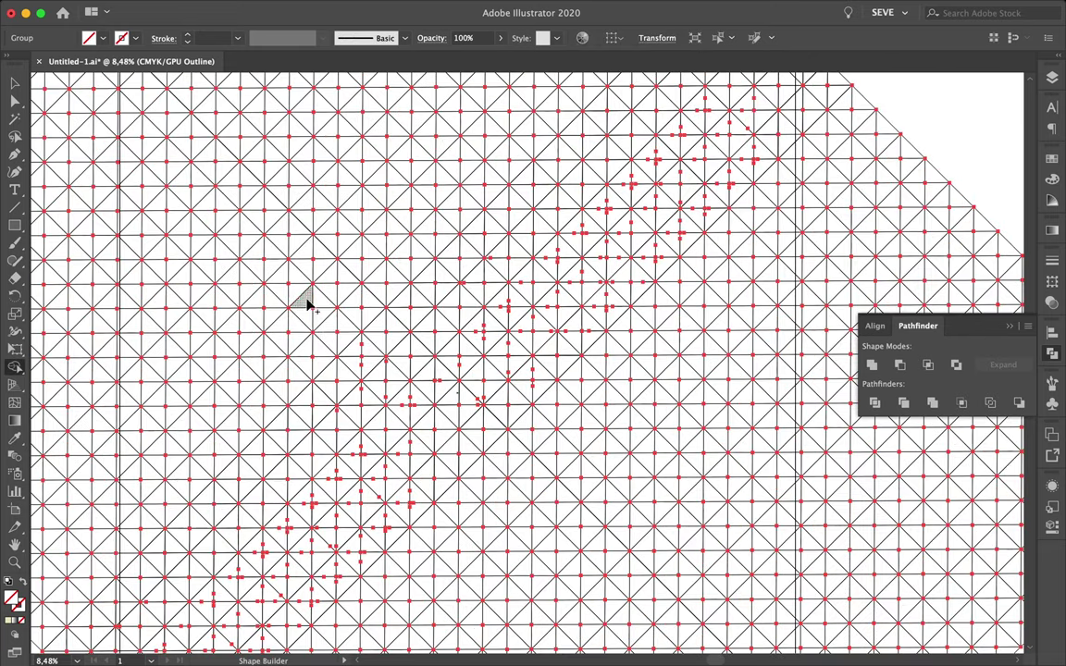
{"action": "mouse_move", "coordinate": [308, 304]}
{"action": "left_mouse_down"}
{"action": "mouse_move", "coordinate": [309, 419]}
{"action": "mouse_move", "coordinate": [272, 446]}
{"action": "mouse_move", "coordinate": [324, 464]}
{"action": "mouse_move", "coordinate": [346, 505]}
{"action": "mouse_move", "coordinate": [326, 523]}
{"action": "left_mouse_up"}
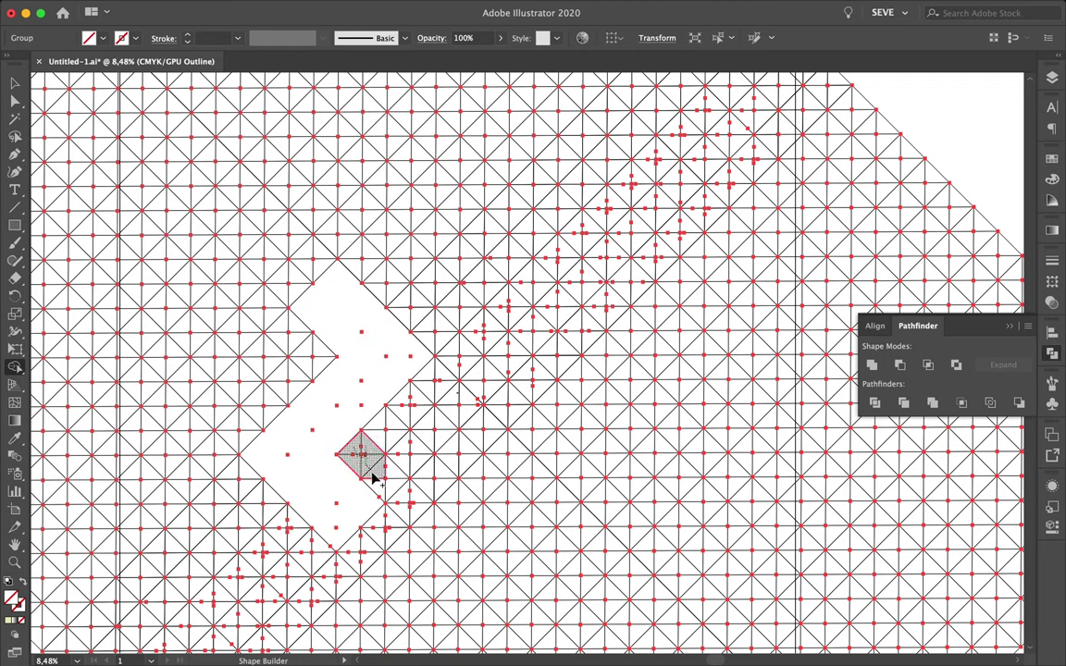
{"action": "mouse_move", "coordinate": [361, 456]}
{"action": "left_mouse_down"}
{"action": "mouse_move", "coordinate": [404, 451]}
{"action": "mouse_move", "coordinate": [404, 468]}
{"action": "left_mouse_up"}
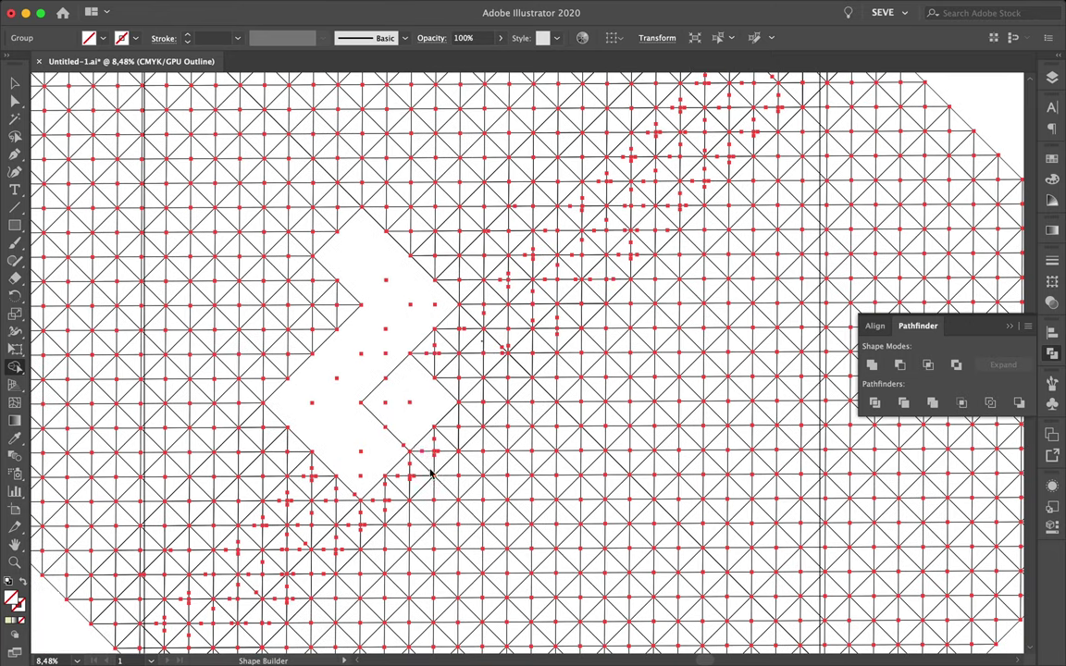
{"action": "left_click_drag", "start_coordinate": [405, 469], "coordinate": [441, 462]}
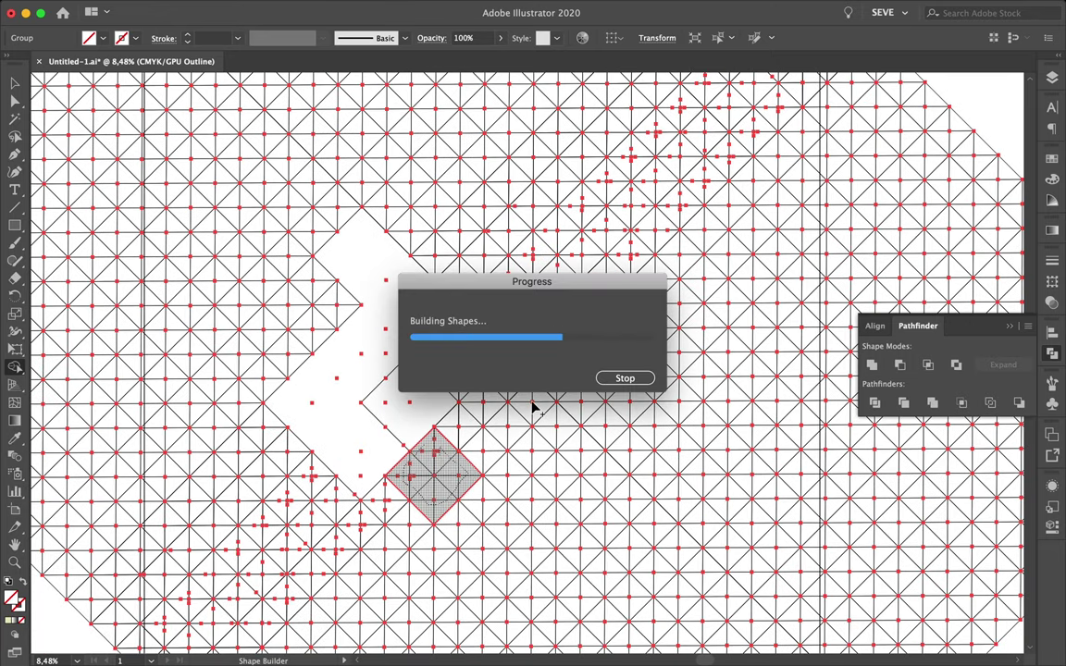
{"action": "scroll", "coordinate": [535, 396], "scroll_direction": "down", "scroll_amount": 3}
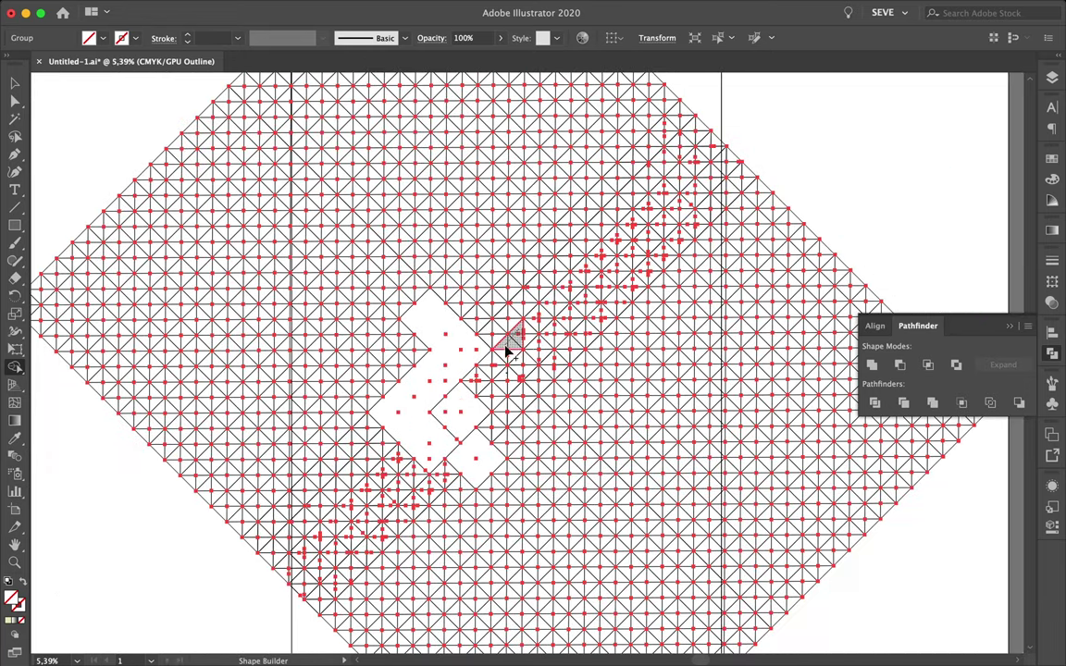
{"action": "left_click", "coordinate": [537, 357]}
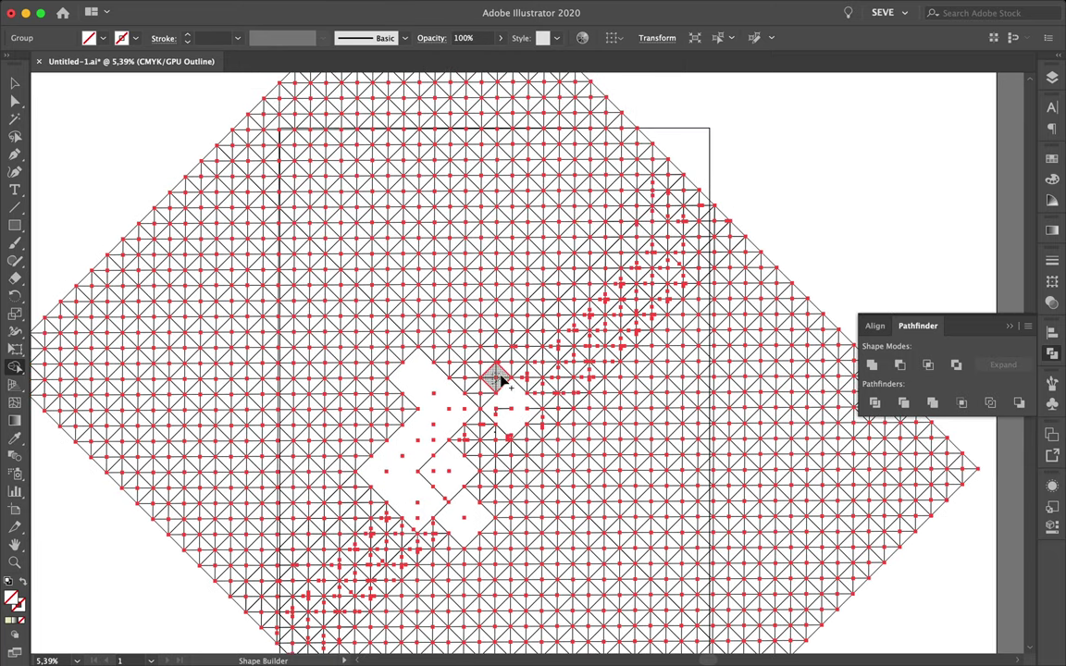
{"action": "left_click", "coordinate": [488, 371]}
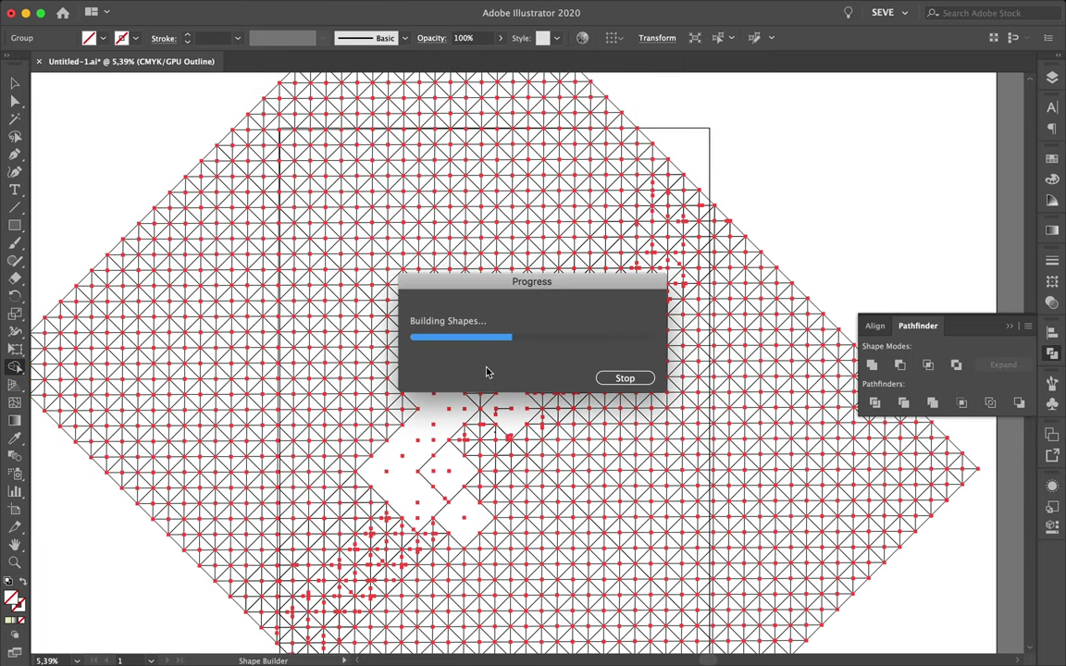
{"action": "left_click", "coordinate": [392, 423]}
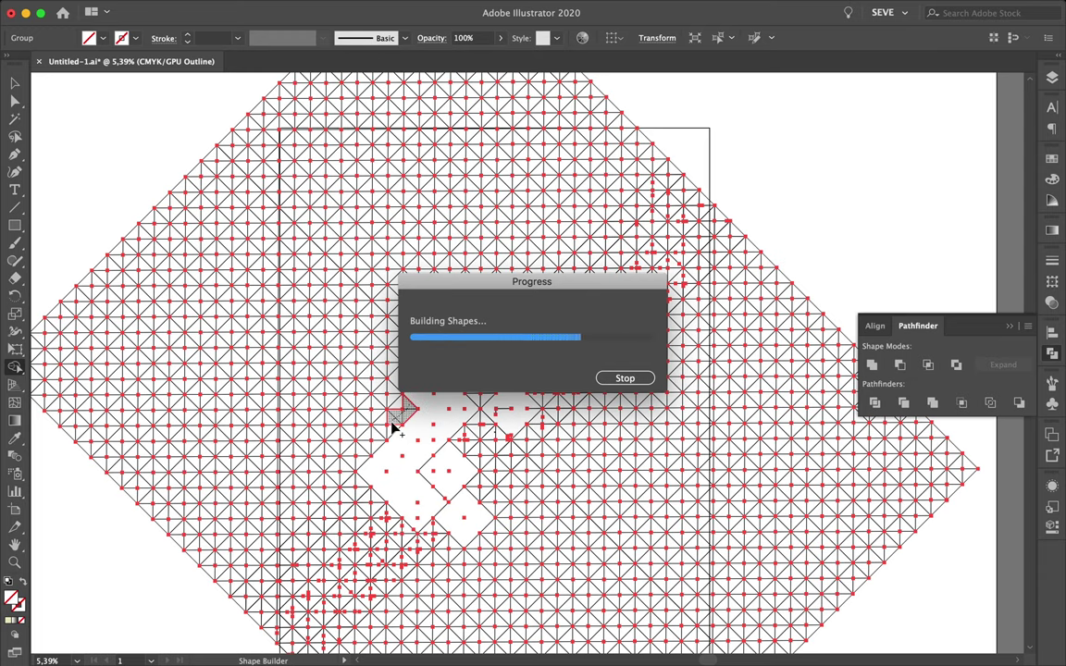
{"action": "left_click", "coordinate": [396, 409]}
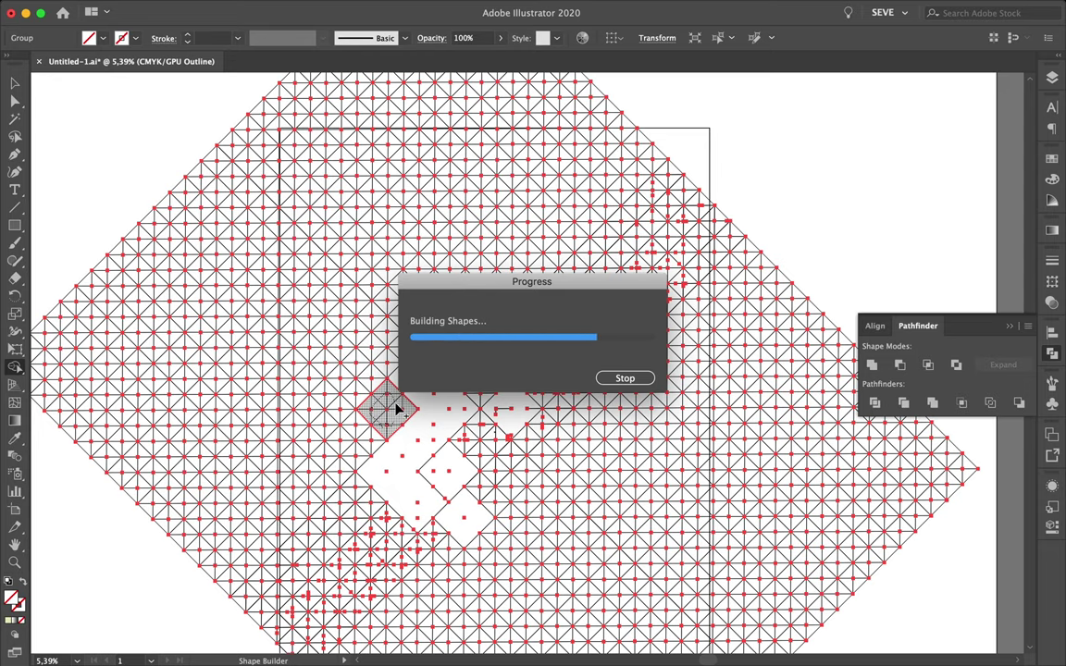
{"action": "scroll", "coordinate": [547, 353], "scroll_direction": "up", "scroll_amount": 3}
{"action": "left_click_drag", "start_coordinate": [484, 416], "coordinate": [554, 423]}
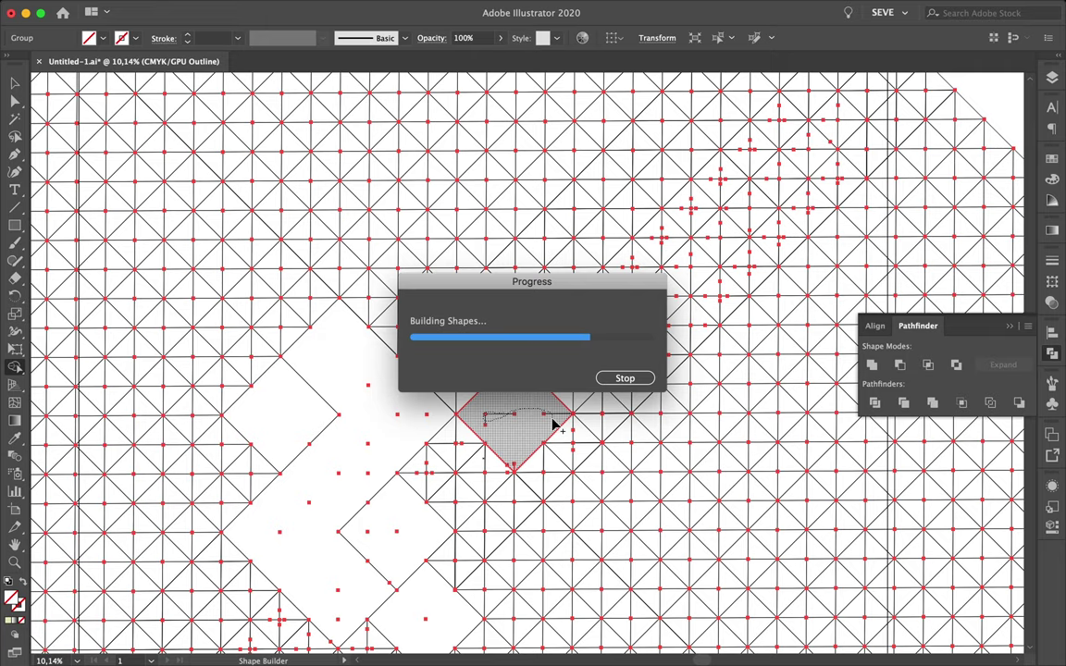
{"action": "scroll", "coordinate": [569, 407], "scroll_direction": "down", "scroll_amount": 2}
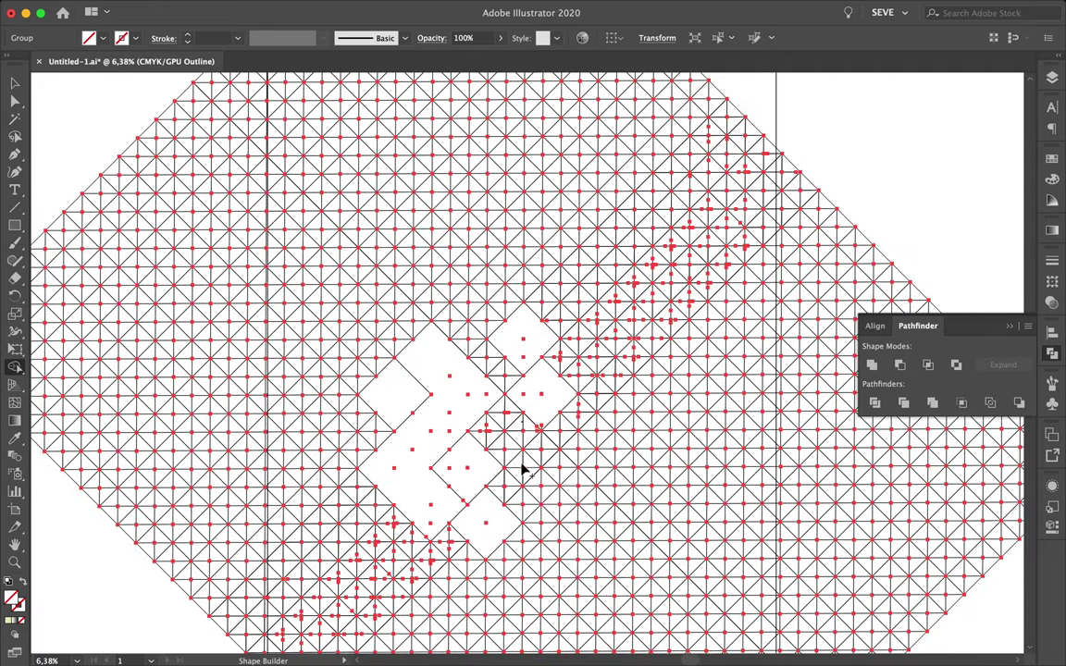
- Merge lower-left diamonds and the triangles along the blocks' lower edge with Shape Builder
{"action": "left_click_drag", "start_coordinate": [535, 502], "coordinate": [518, 477]}
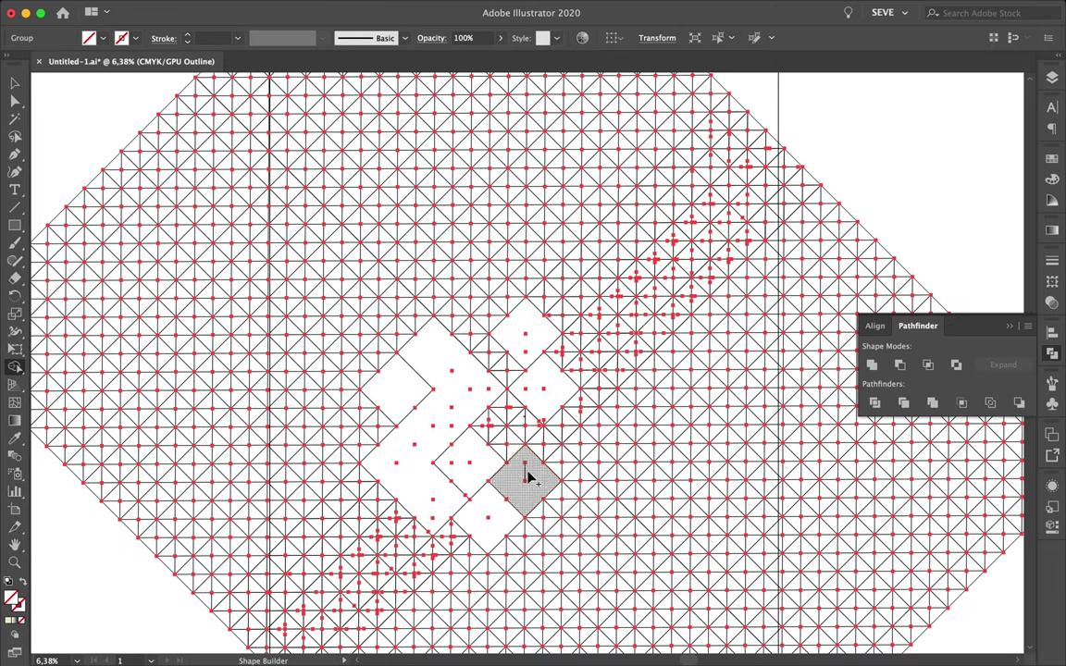
{"action": "left_click", "coordinate": [524, 476]}
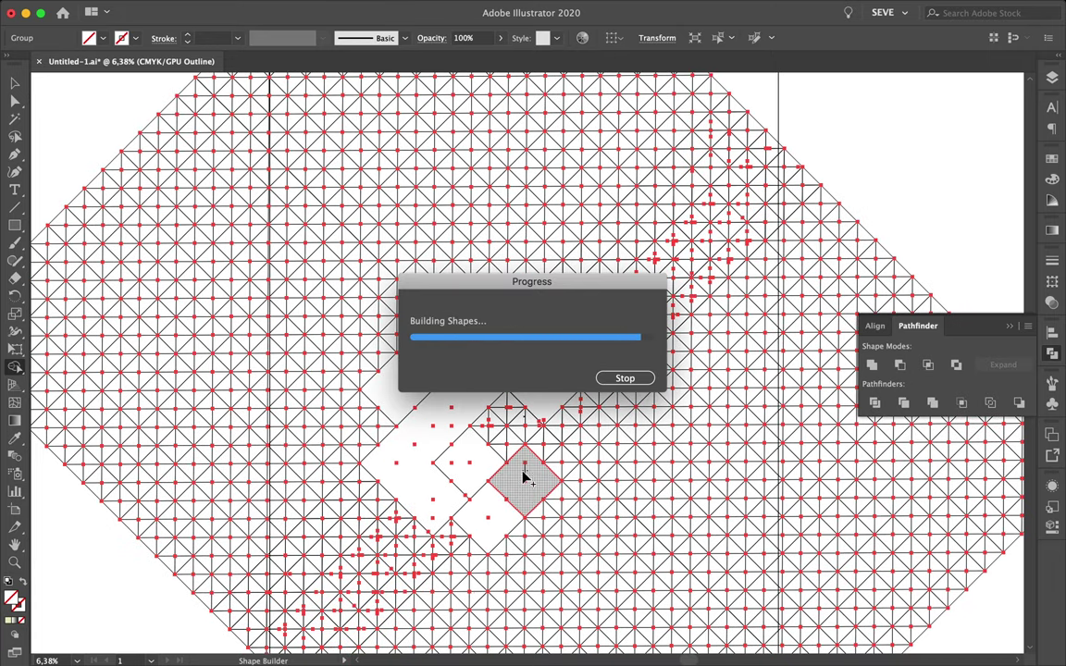
{"action": "scroll", "coordinate": [524, 476], "scroll_direction": "down", "scroll_amount": 2}
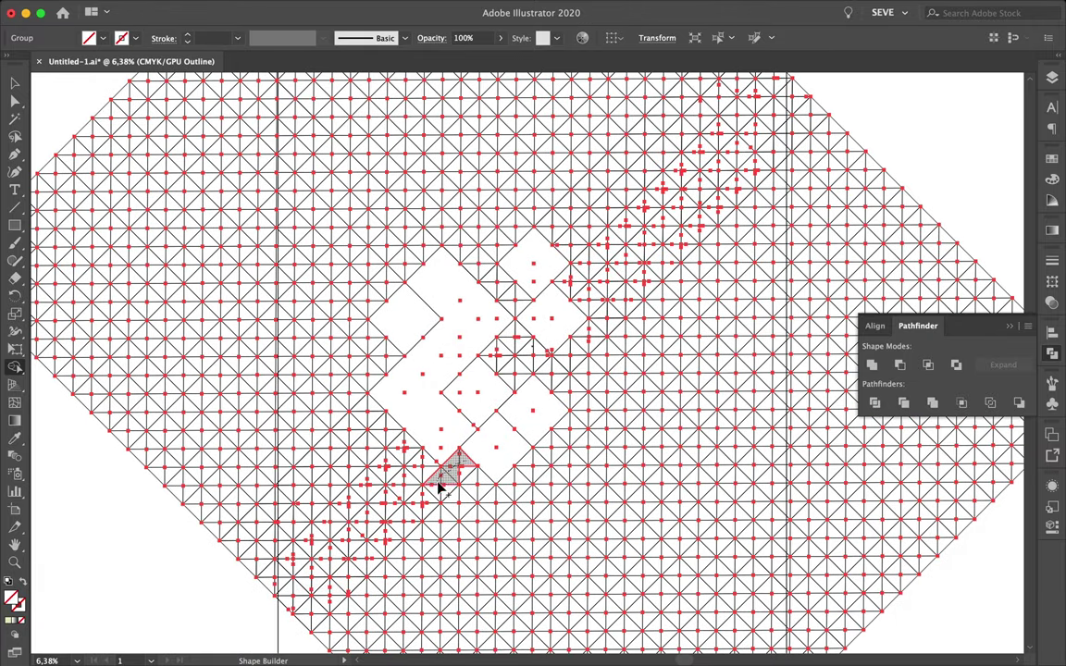
{"action": "left_click", "coordinate": [454, 483]}
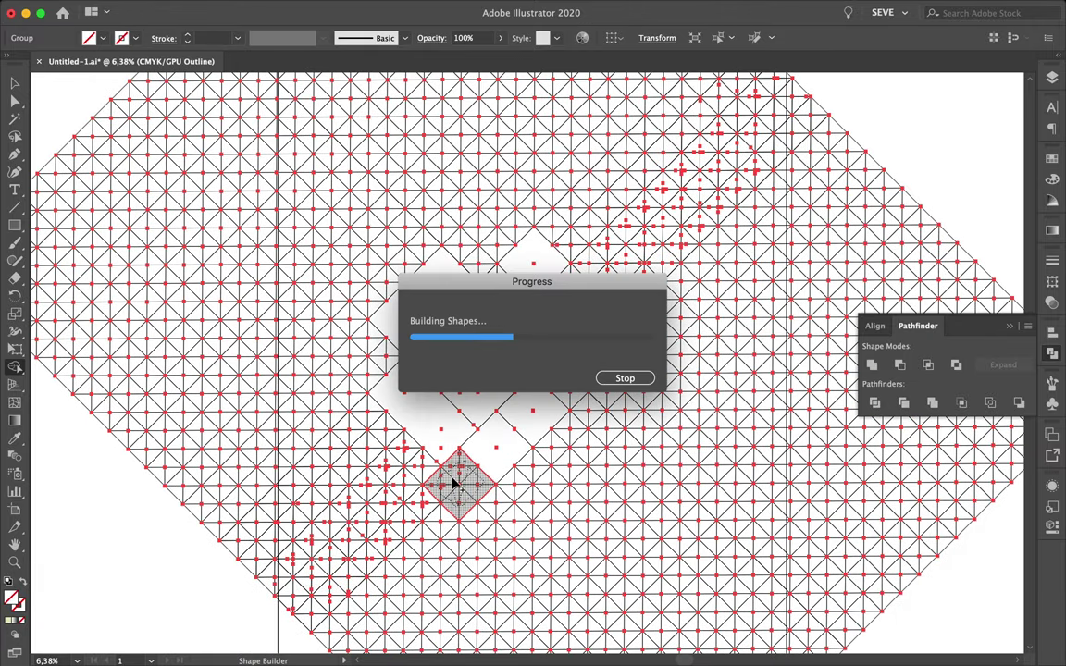
{"action": "left_click", "coordinate": [507, 501]}
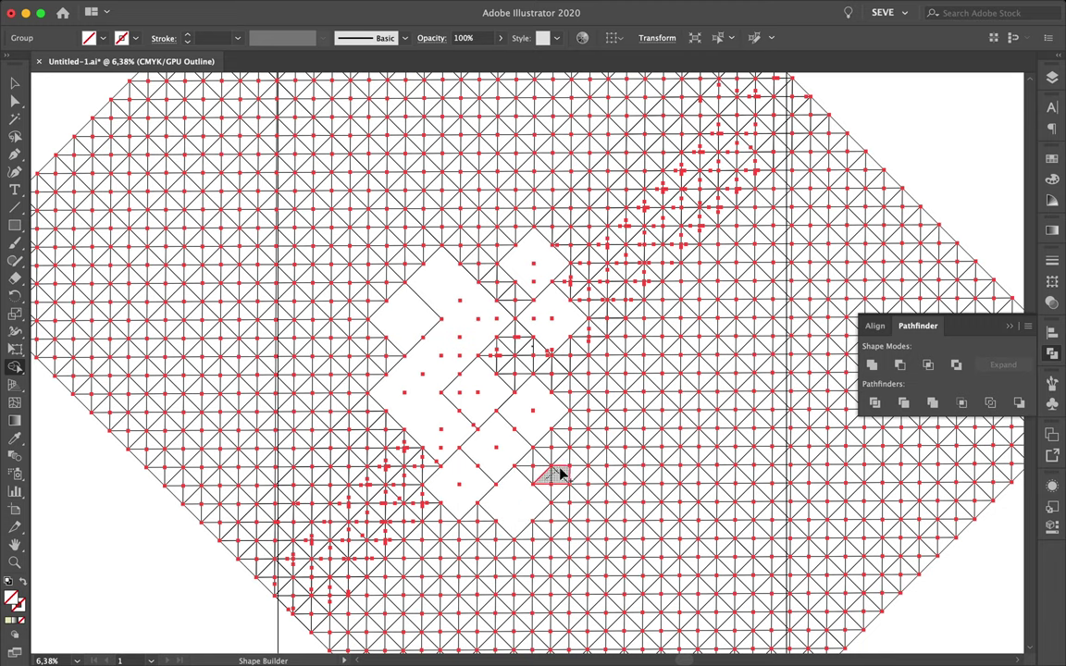
{"action": "left_click", "coordinate": [554, 491]}
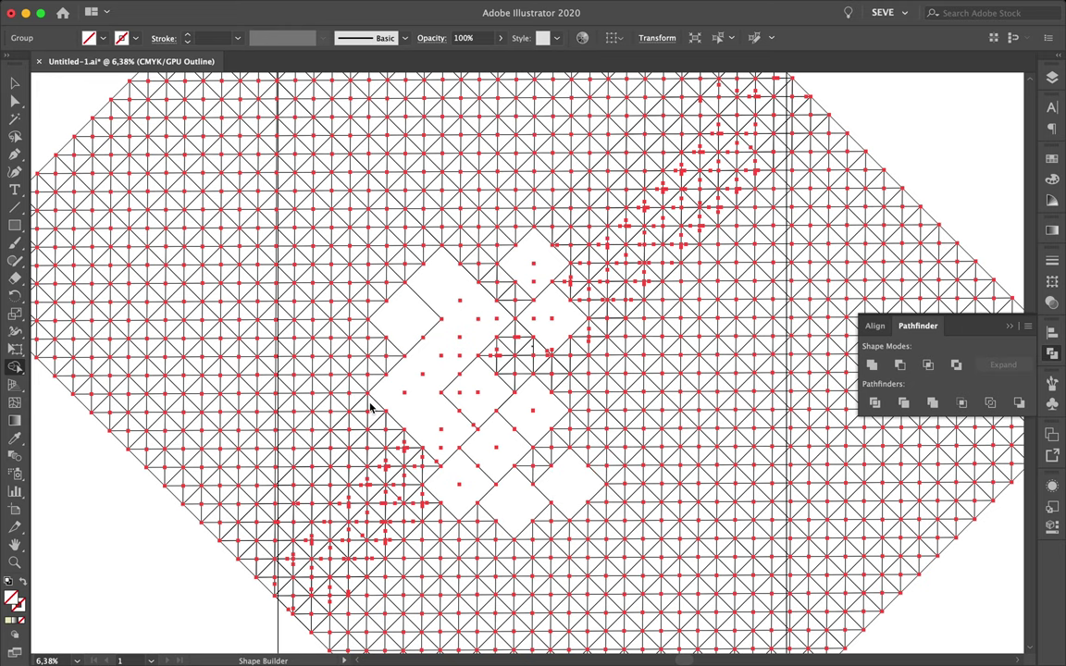
{"action": "left_click_drag", "start_coordinate": [330, 412], "coordinate": [375, 423]}
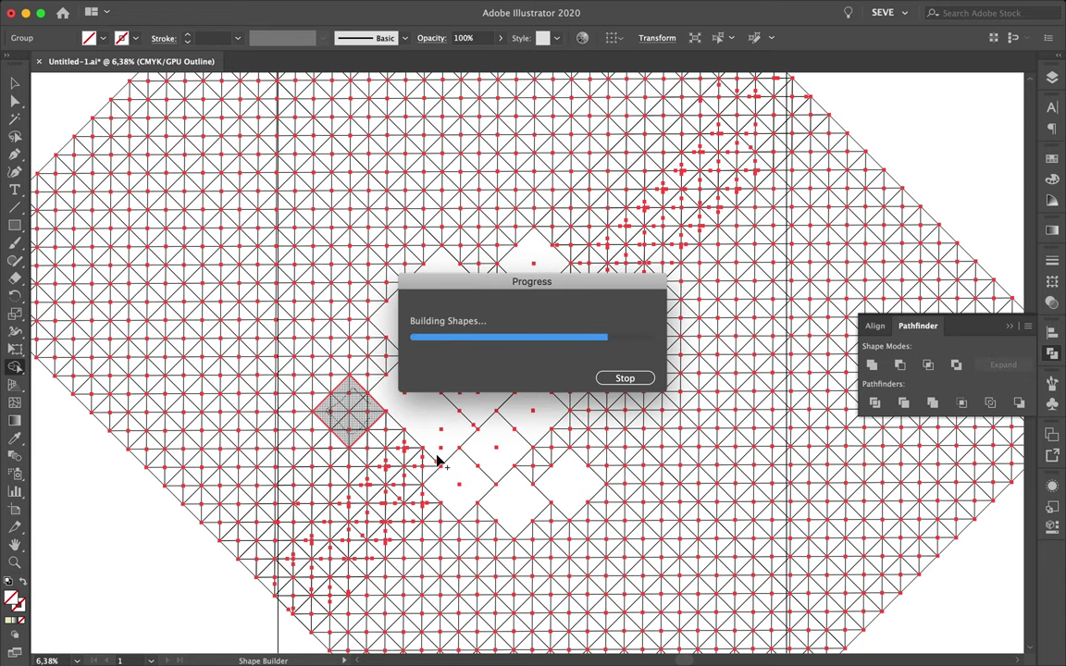
{"action": "scroll", "coordinate": [435, 454], "scroll_direction": "down", "scroll_amount": 1}
{"action": "left_click_drag", "start_coordinate": [408, 431], "coordinate": [415, 447]}
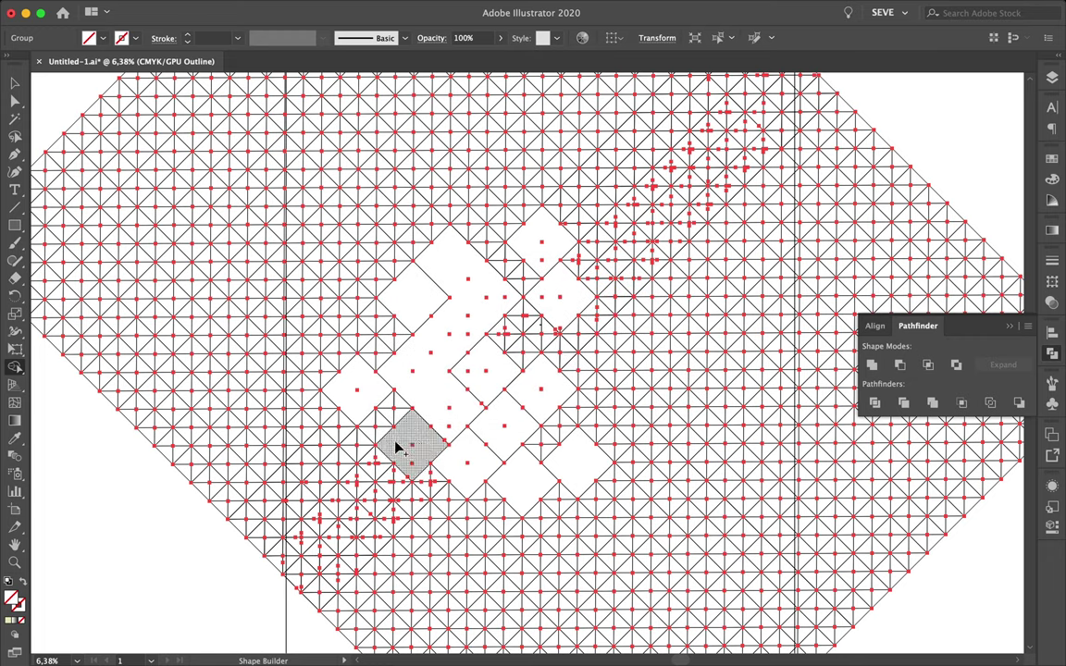
{"action": "left_click_drag", "start_coordinate": [377, 457], "coordinate": [355, 474]}
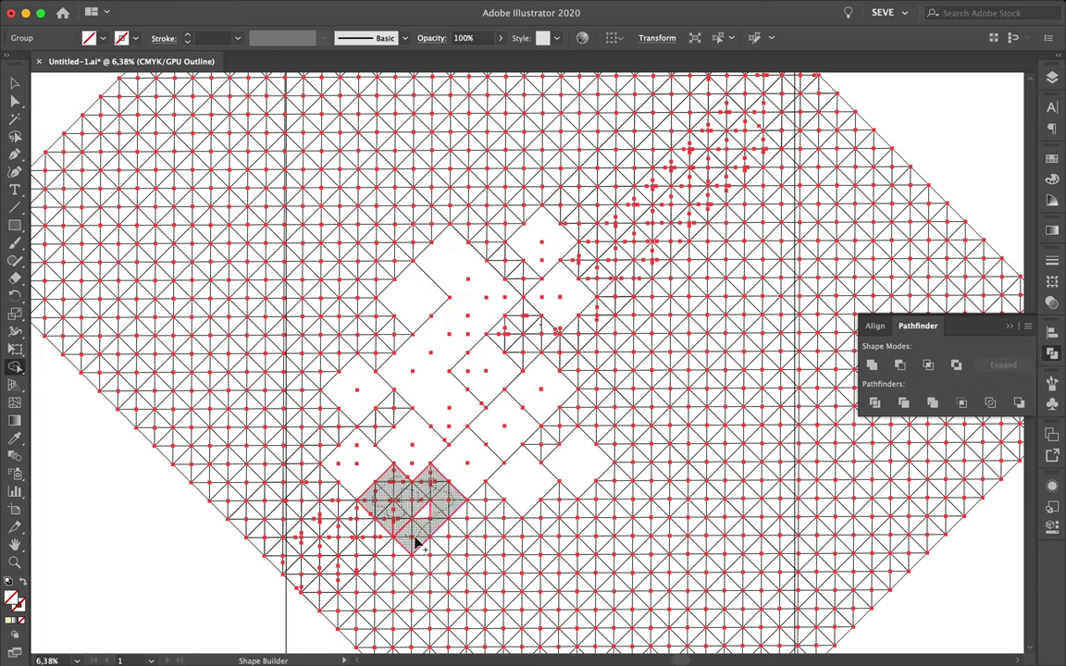
- Merge paired diamonds and a heart-shaped cell group below the existing blocks
{"action": "left_click_drag", "start_coordinate": [420, 508], "coordinate": [407, 525]}
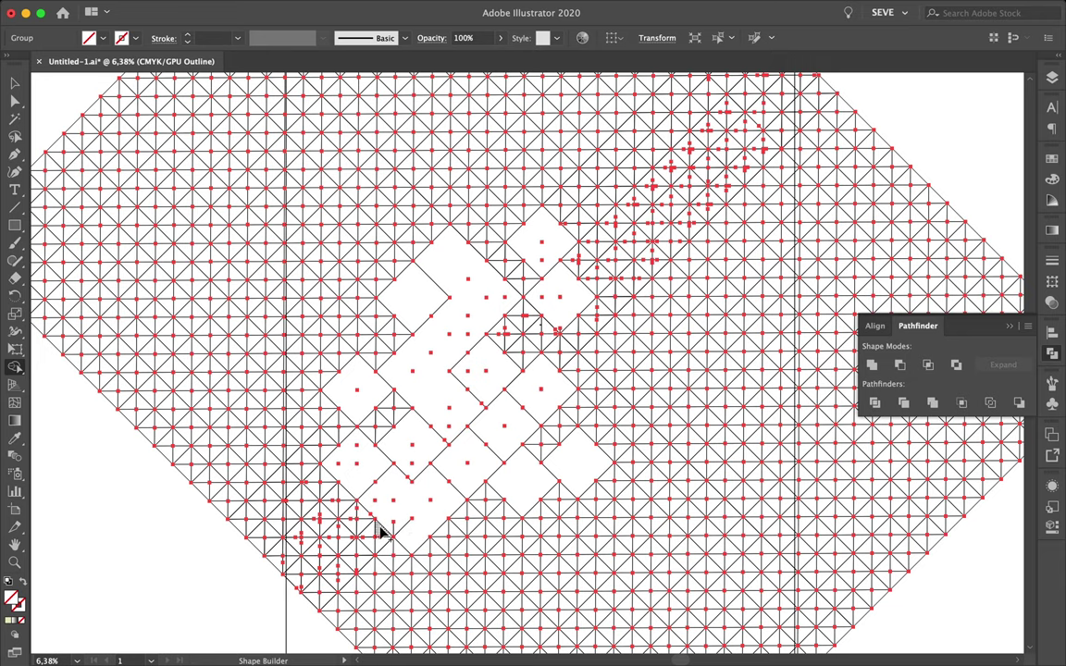
{"action": "left_click_drag", "start_coordinate": [379, 530], "coordinate": [404, 535]}
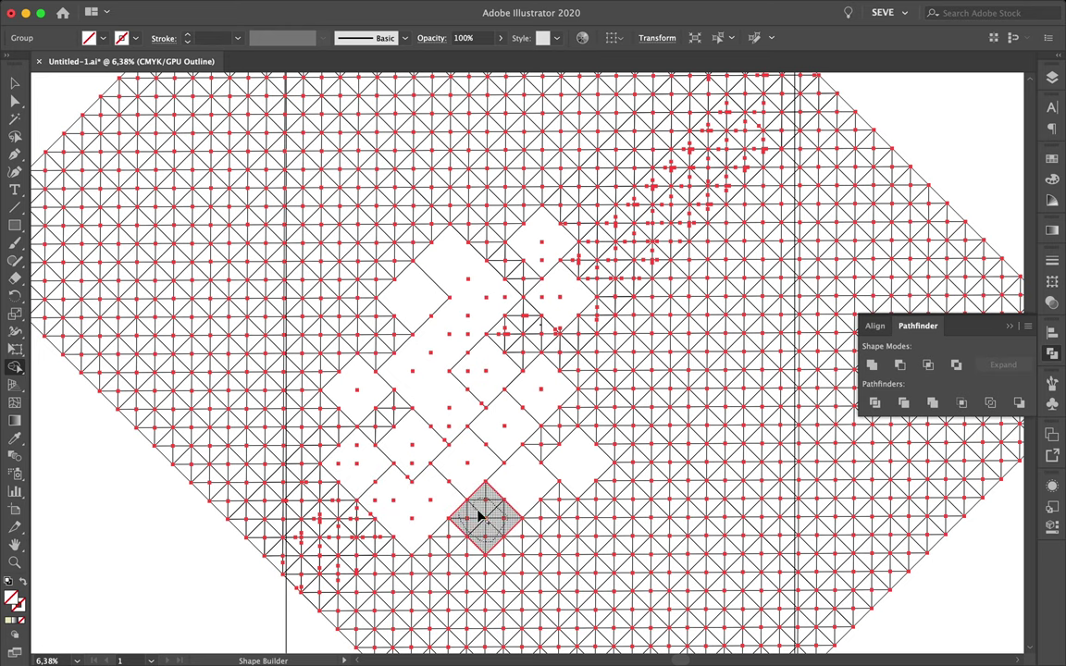
{"action": "left_click_drag", "start_coordinate": [469, 537], "coordinate": [479, 512]}
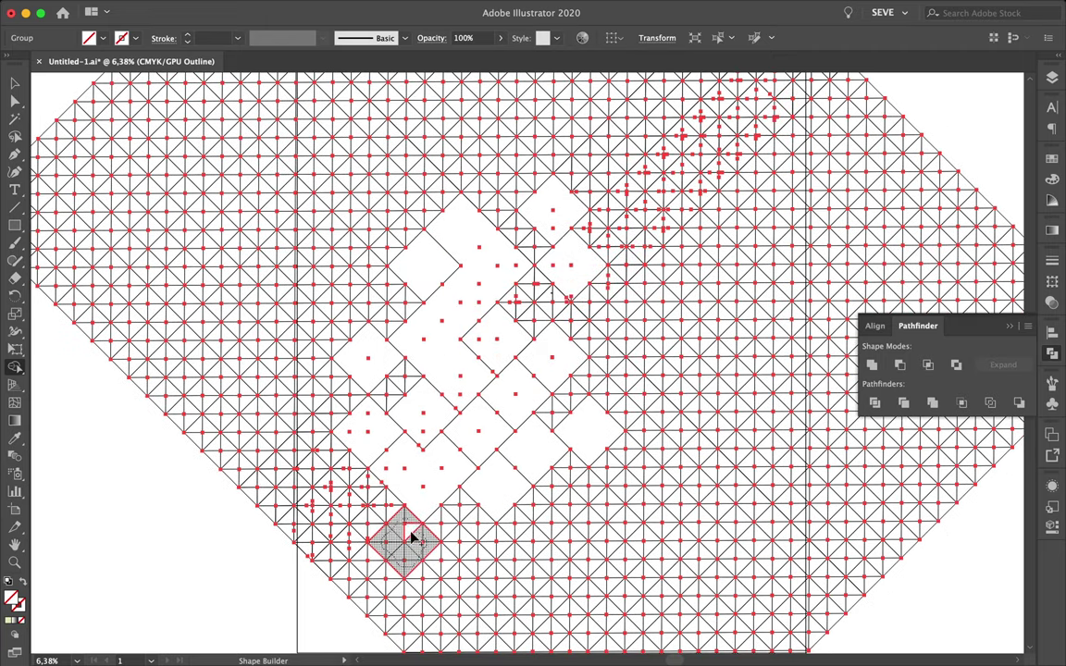
{"action": "left_click_drag", "start_coordinate": [404, 526], "coordinate": [409, 537]}
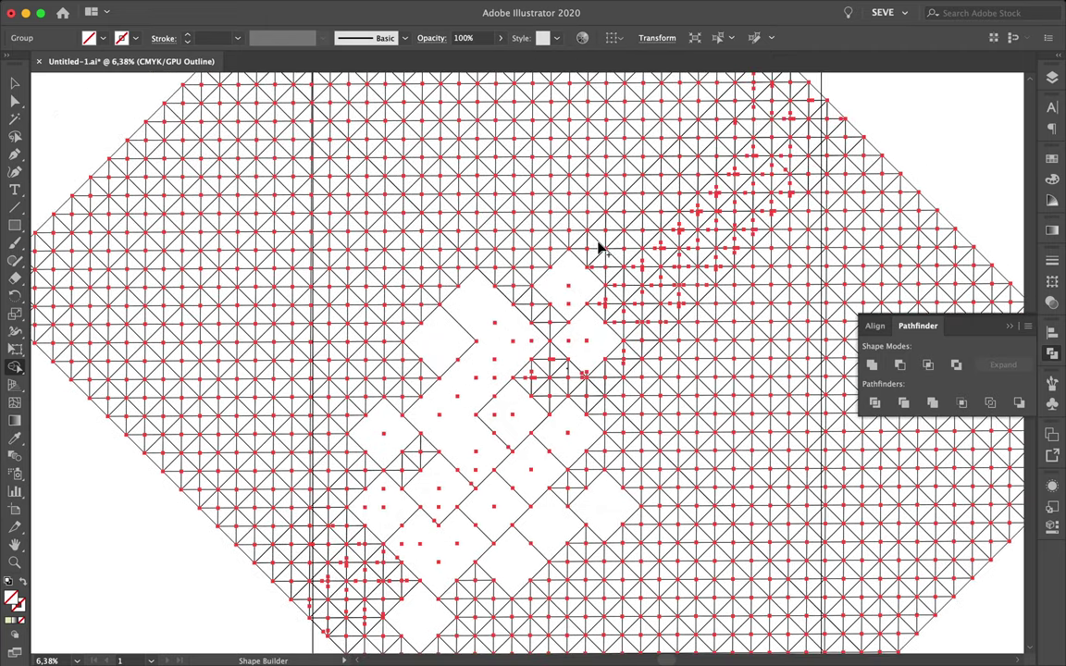
{"action": "scroll", "coordinate": [600, 245], "scroll_direction": "down", "scroll_amount": 3}
{"action": "scroll", "coordinate": [546, 188], "scroll_direction": "up", "scroll_amount": 3}
- Merge a long zigzag band and a diagonal run of diamonds toward the upper right
{"action": "left_click_drag", "start_coordinate": [546, 187], "coordinate": [629, 309]}
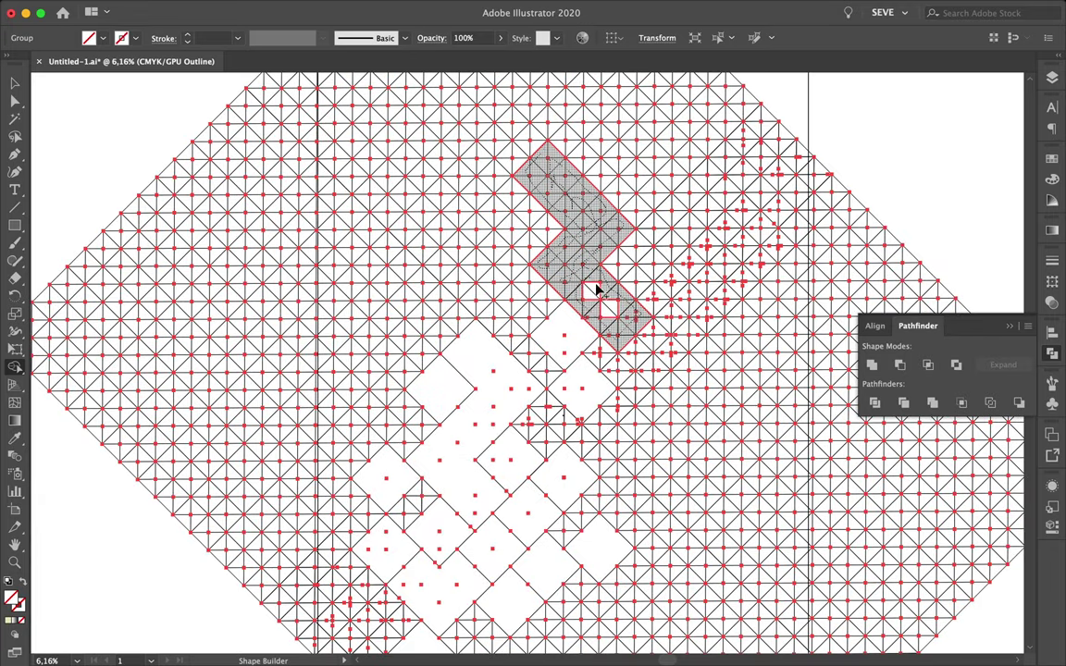
{"action": "left_click_drag", "start_coordinate": [629, 309], "coordinate": [619, 323]}
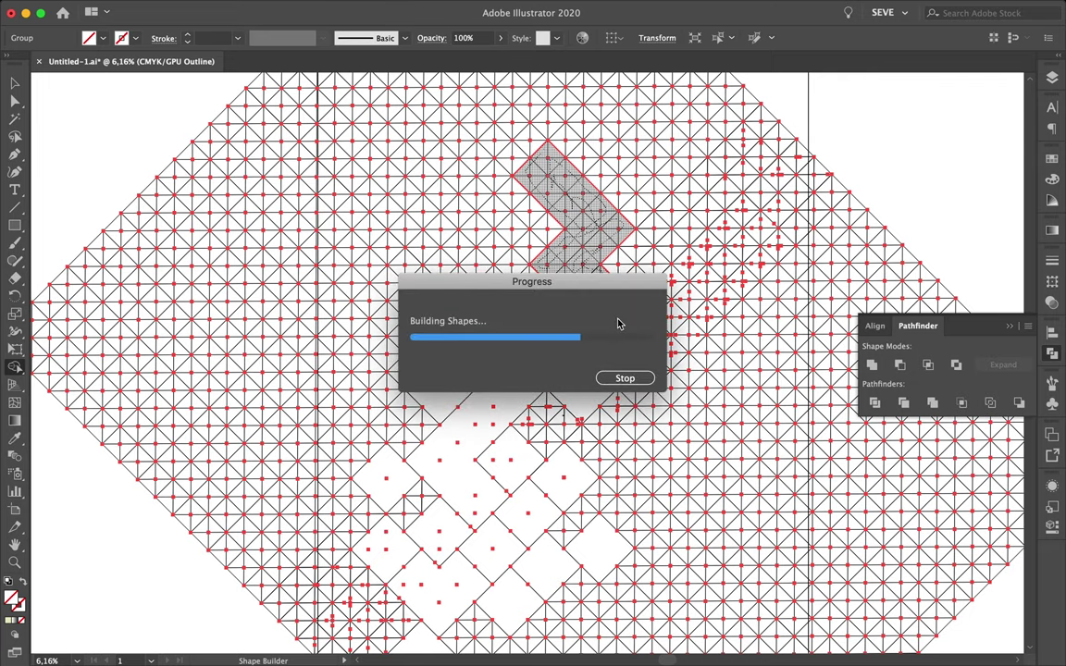
{"action": "scroll", "coordinate": [617, 342], "scroll_direction": "up", "scroll_amount": 2}
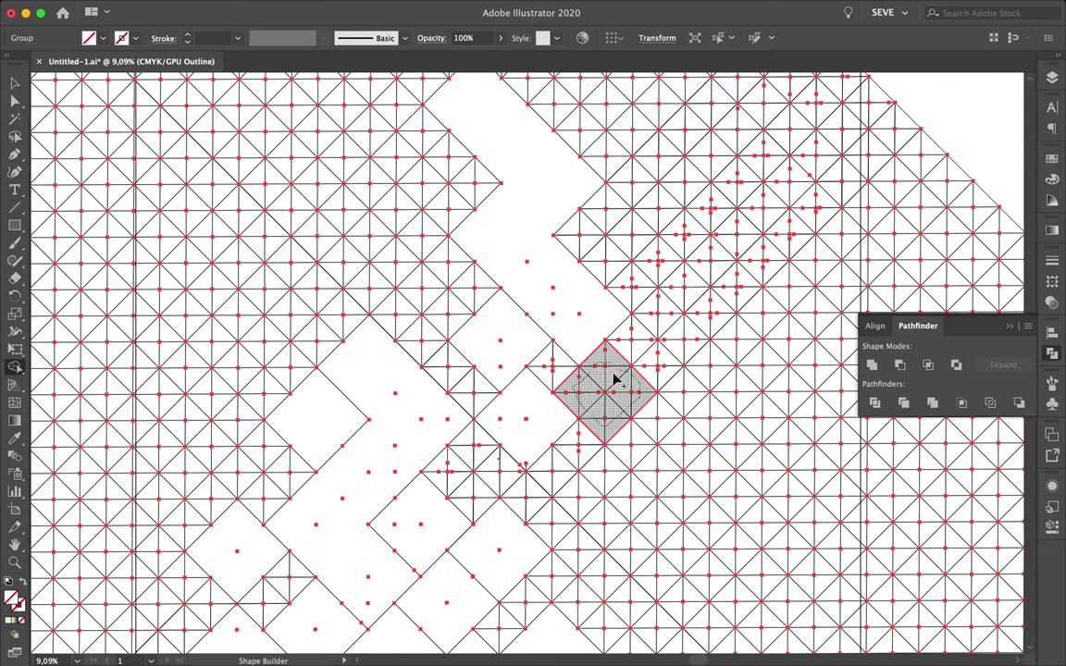
{"action": "left_click", "coordinate": [614, 378]}
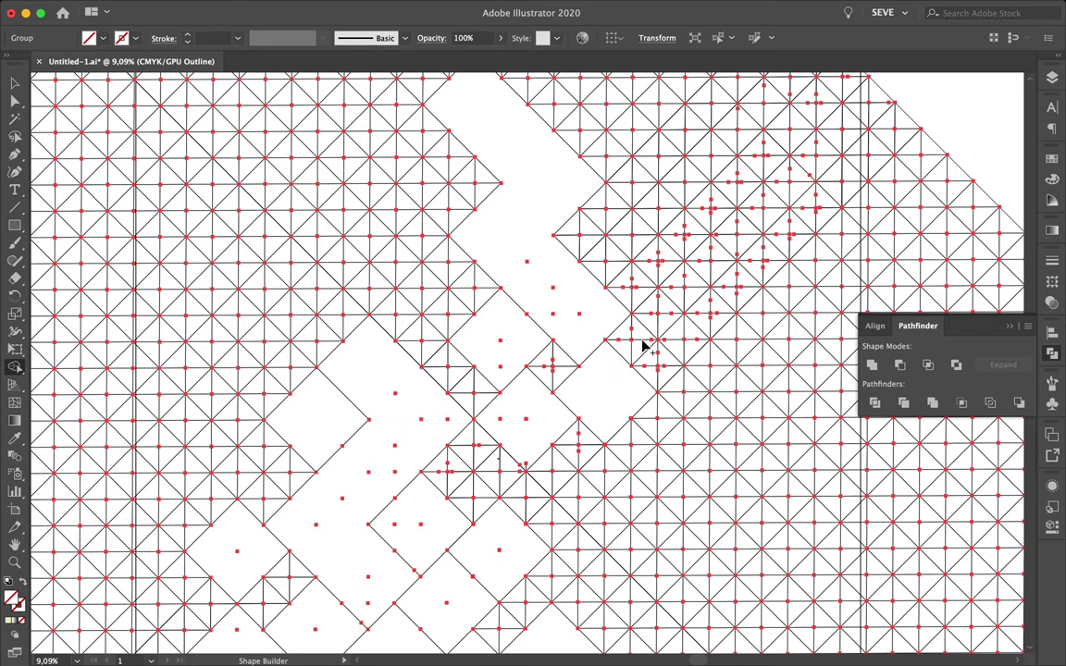
{"action": "left_click_drag", "start_coordinate": [659, 270], "coordinate": [603, 261]}
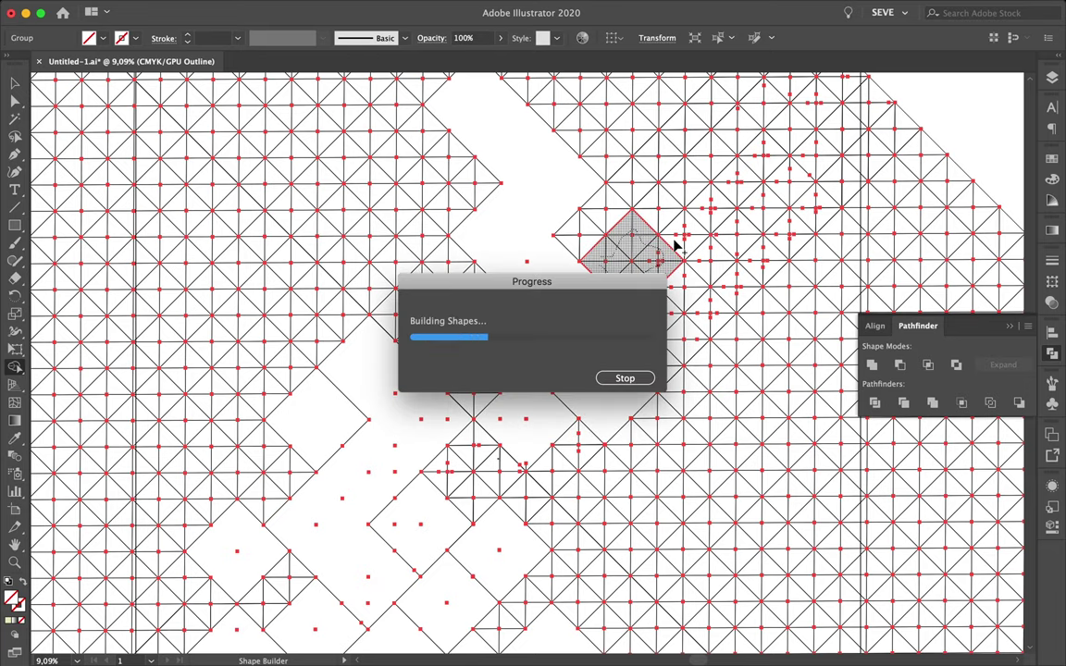
{"action": "mouse_move", "coordinate": [633, 341]}
{"action": "left_mouse_down"}
{"action": "mouse_move", "coordinate": [677, 328]}
{"action": "mouse_move", "coordinate": [655, 334]}
{"action": "left_mouse_up"}
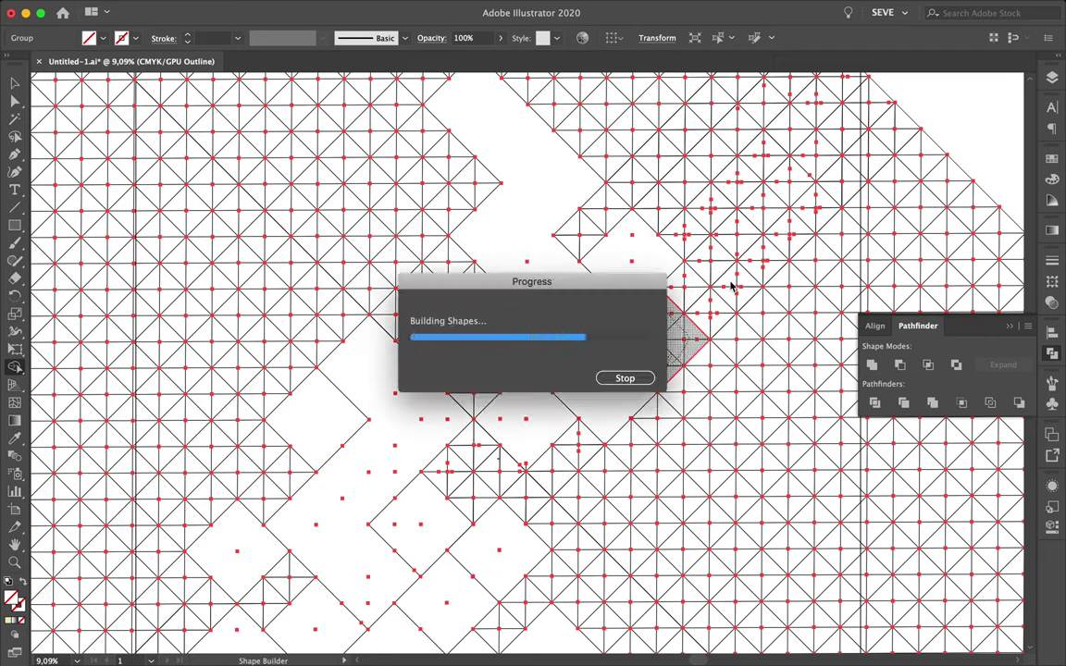
{"action": "left_click_drag", "start_coordinate": [772, 263], "coordinate": [731, 298]}
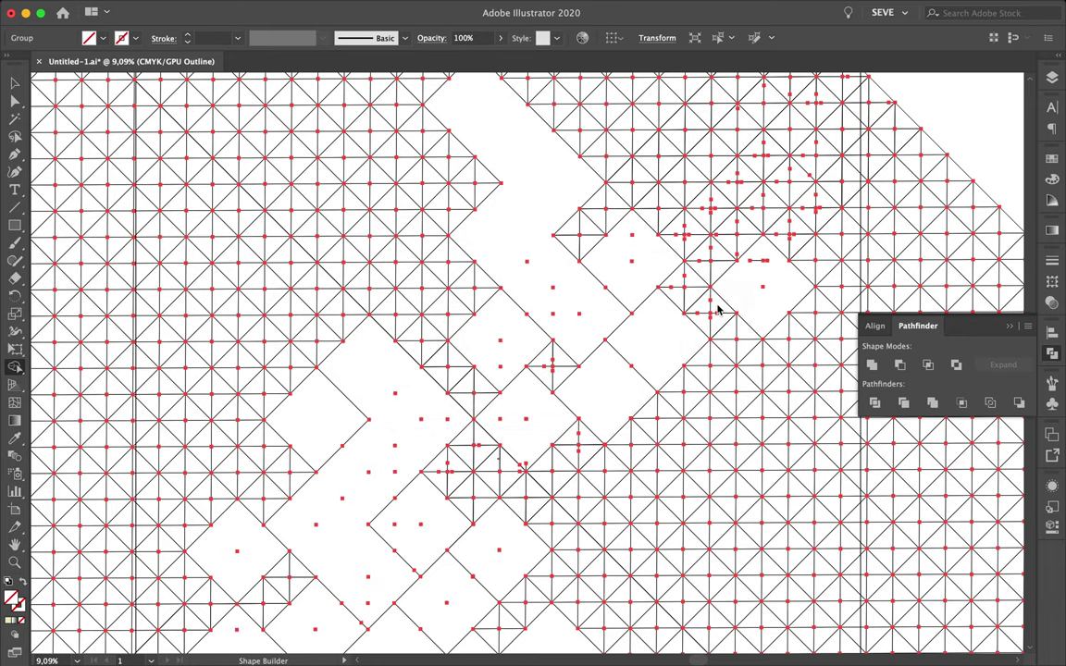
{"action": "scroll", "coordinate": [717, 310], "scroll_direction": "down", "scroll_amount": 1, "text": "alt"}
{"action": "left_click", "coordinate": [738, 291]}
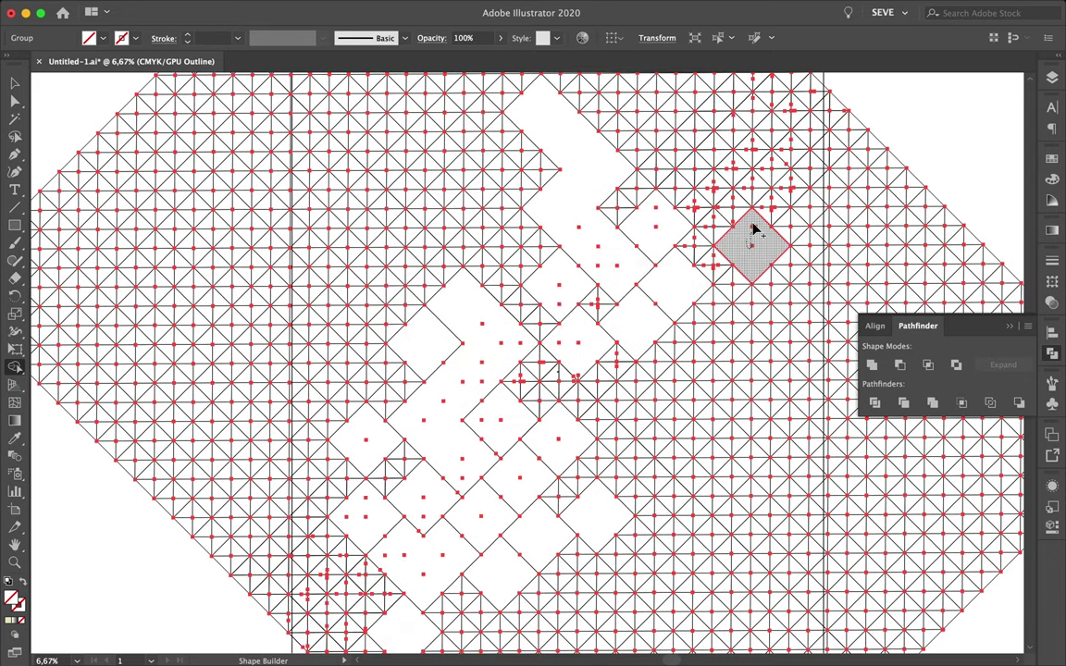
{"action": "left_click", "coordinate": [751, 231]}
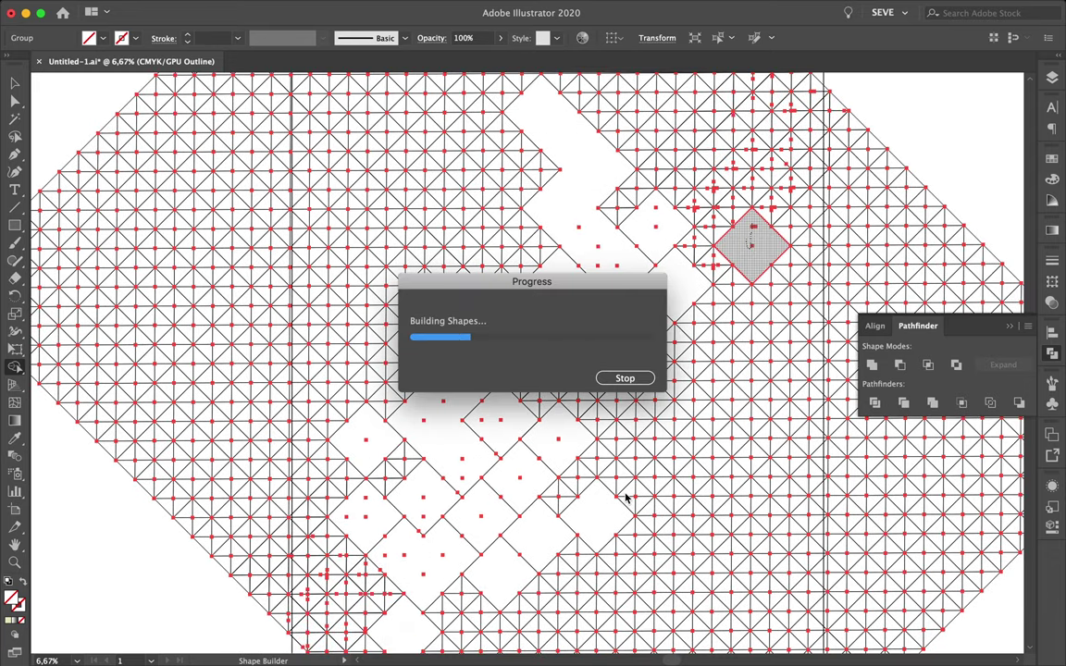
- Merge a series of full diamonds in the lower right of the pattern
{"action": "scroll", "coordinate": [624, 500], "scroll_direction": "down", "scroll_amount": 4}
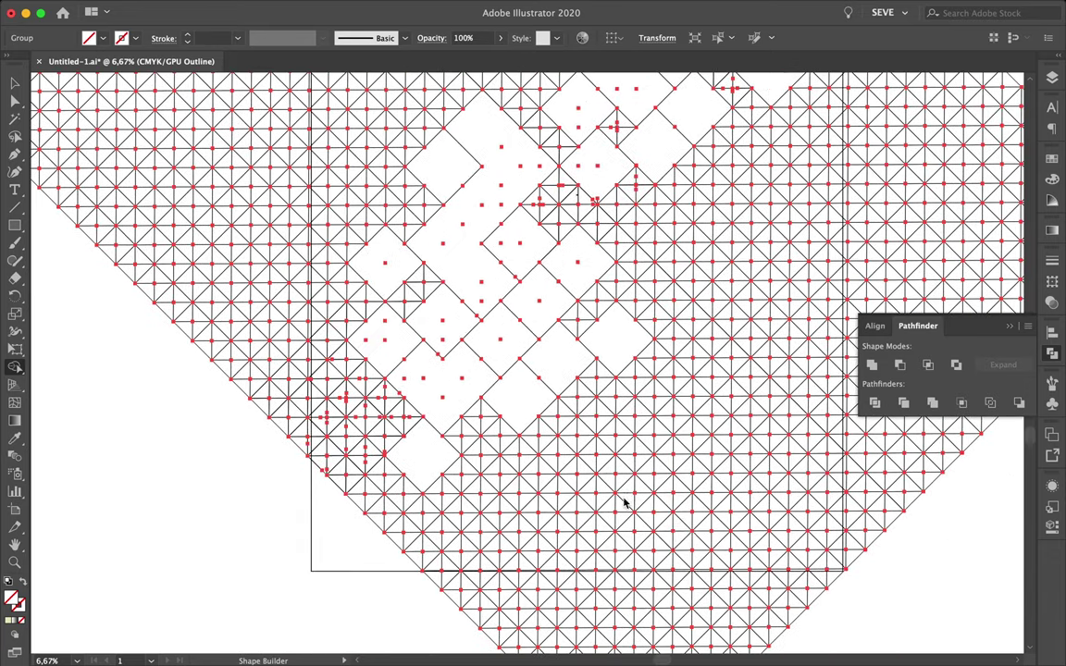
{"action": "left_click_drag", "start_coordinate": [727, 567], "coordinate": [736, 573]}
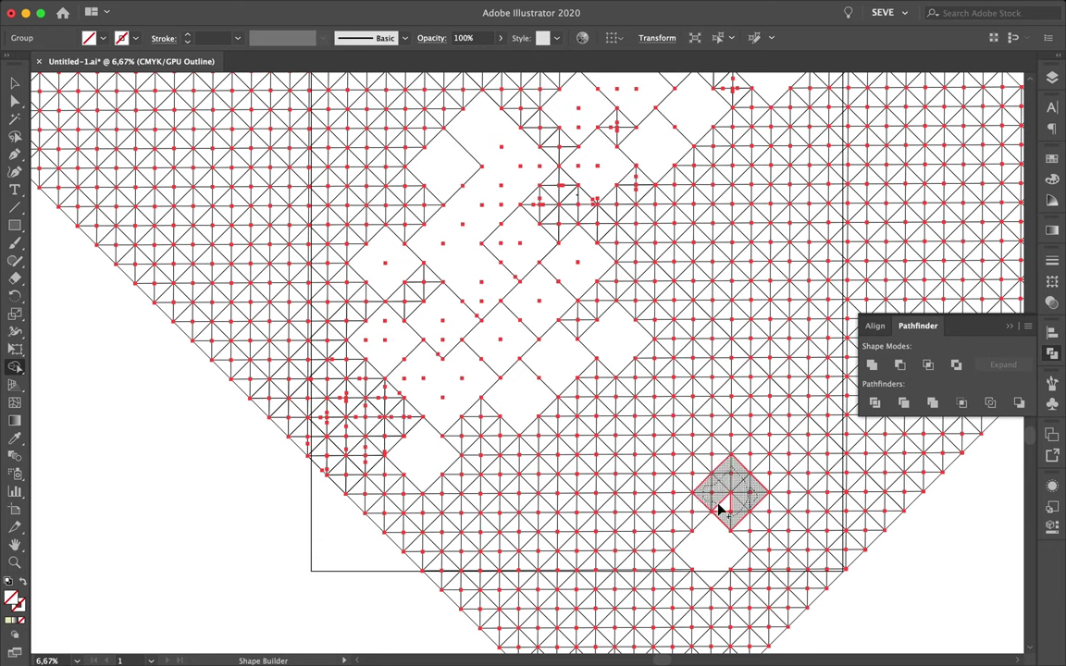
{"action": "left_click", "coordinate": [723, 500]}
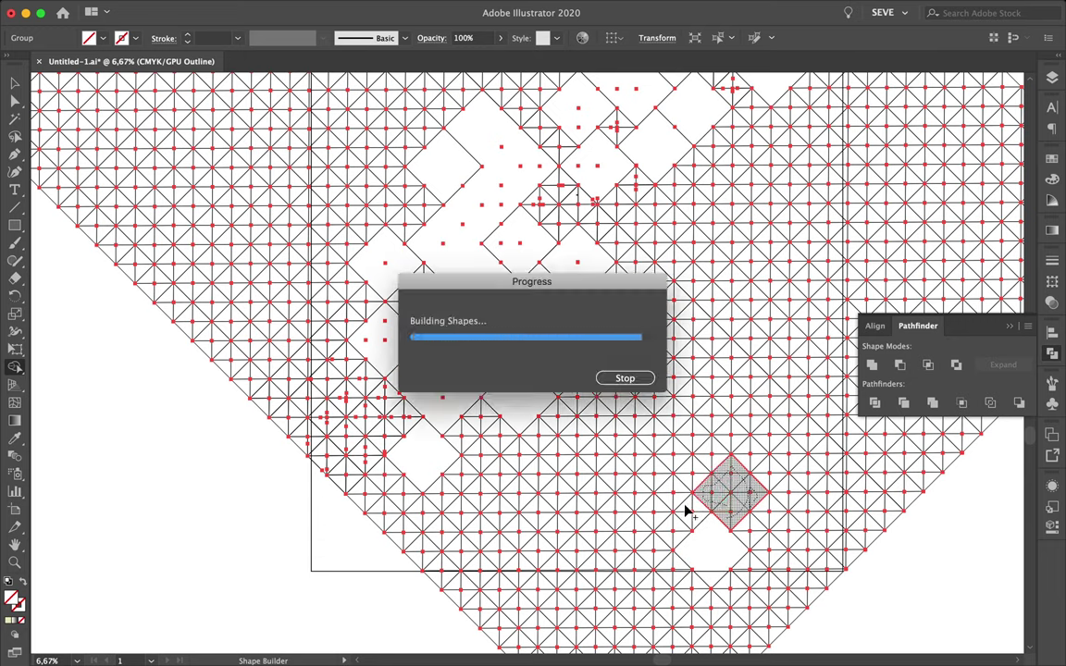
{"action": "left_click", "coordinate": [696, 525]}
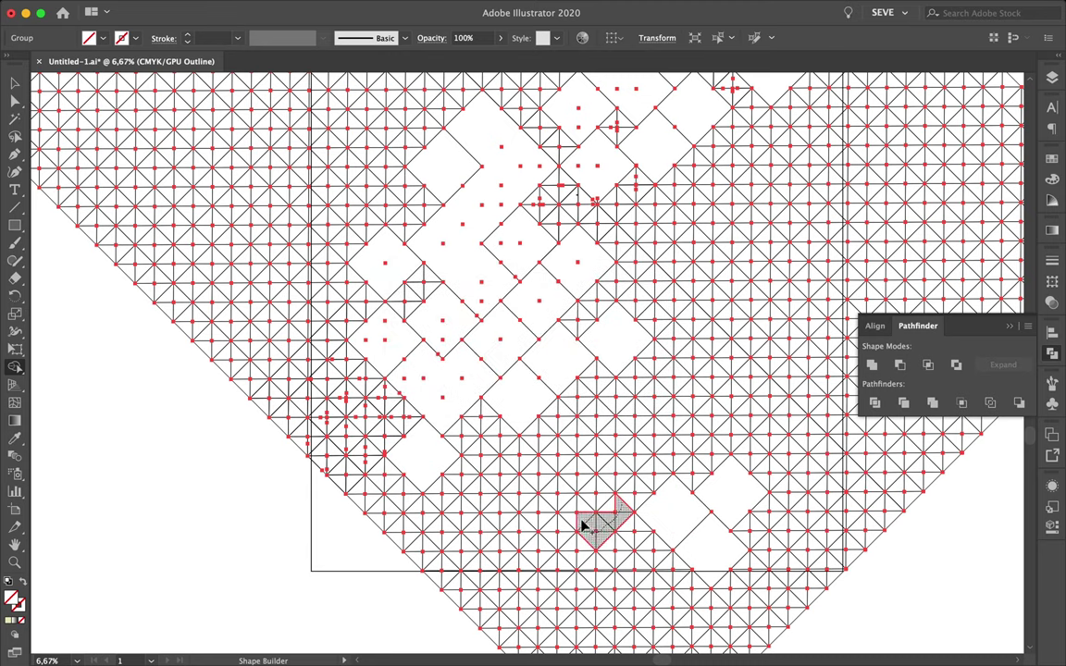
{"action": "left_click", "coordinate": [611, 518]}
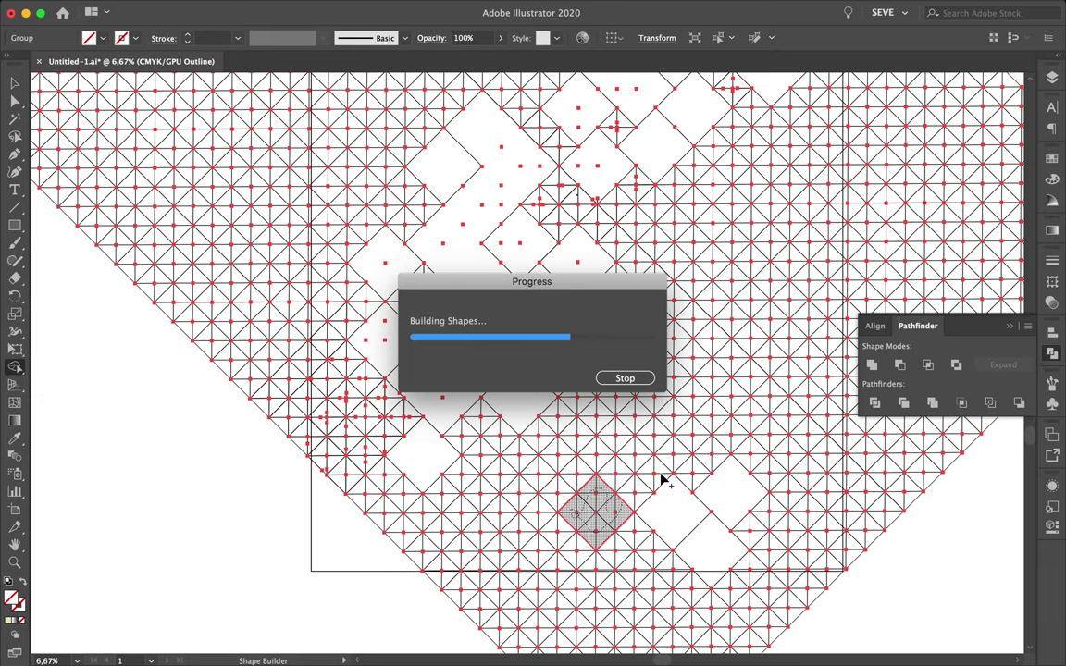
{"action": "left_click", "coordinate": [662, 467]}
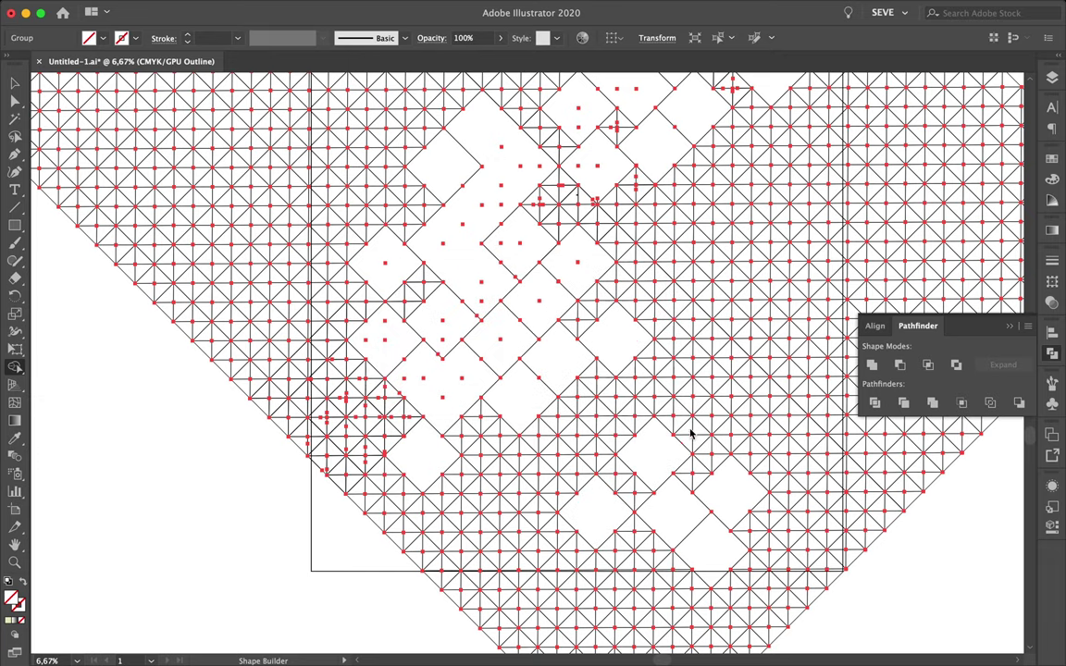
{"action": "left_click_drag", "start_coordinate": [728, 448], "coordinate": [705, 439]}
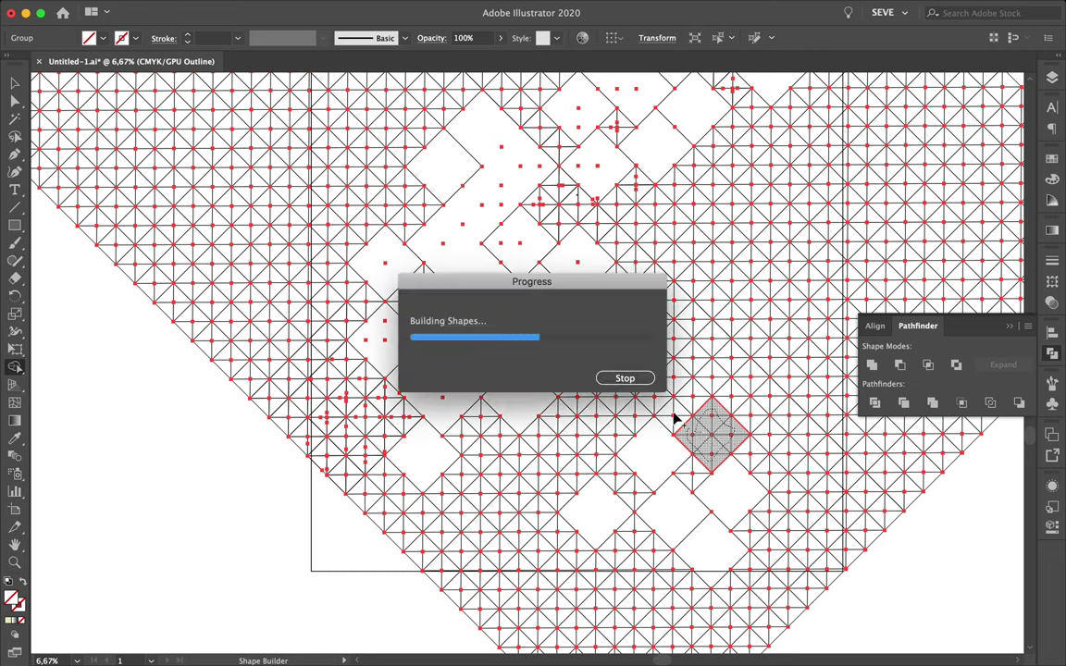
{"action": "left_click", "coordinate": [768, 410]}
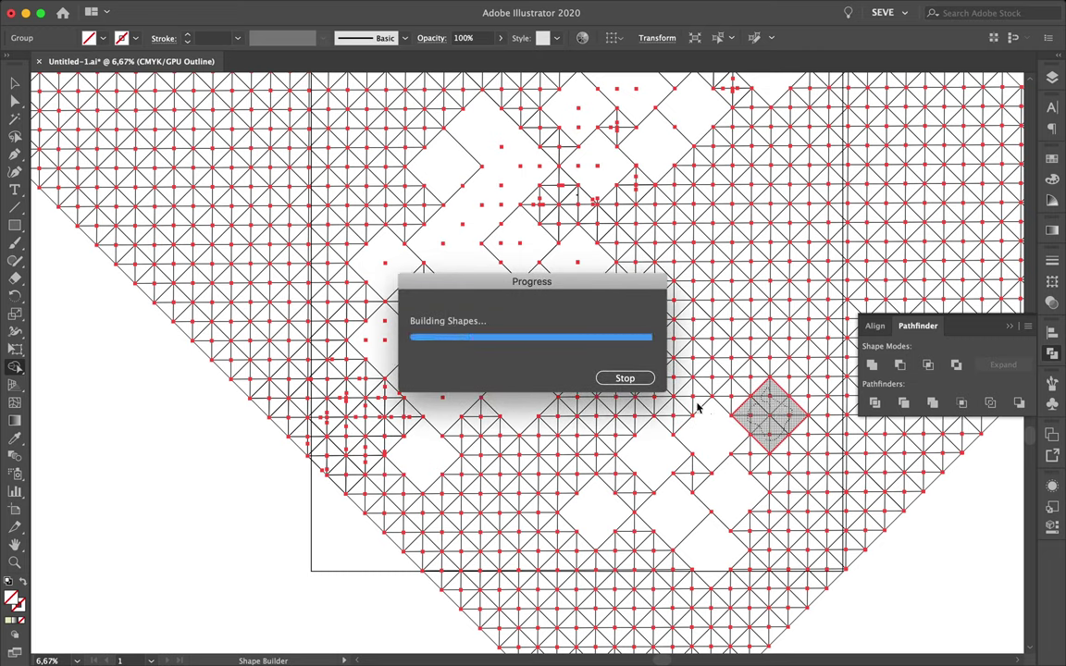
{"action": "left_click", "coordinate": [554, 493]}
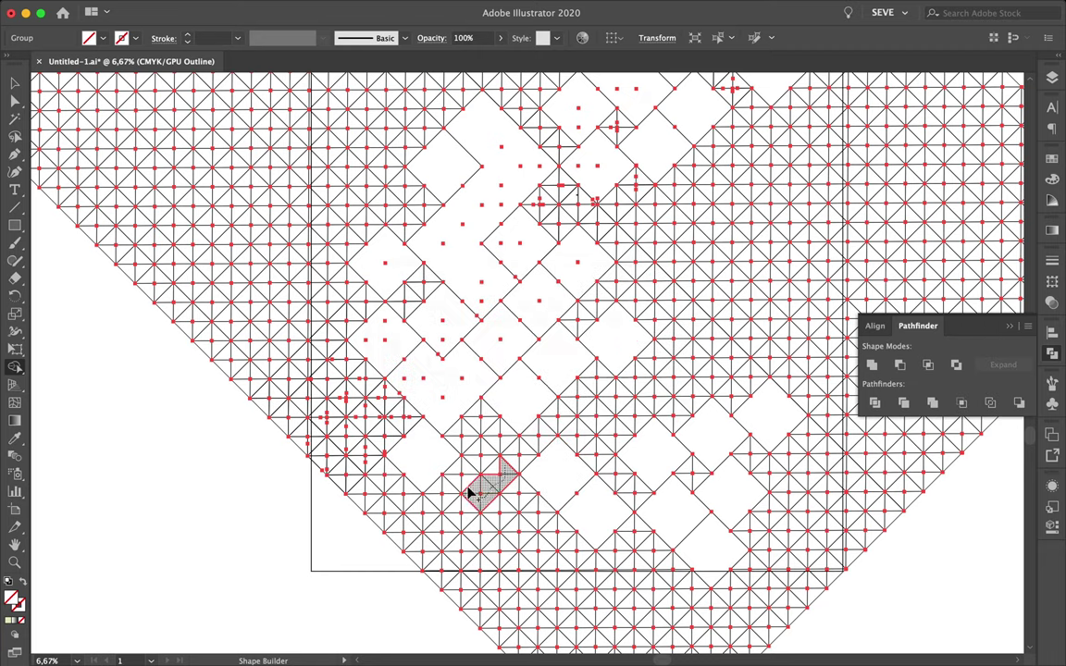
- Merge a larger diamond, a zigzag run and an L-shaped cell group on the right
{"action": "left_click", "coordinate": [496, 480]}
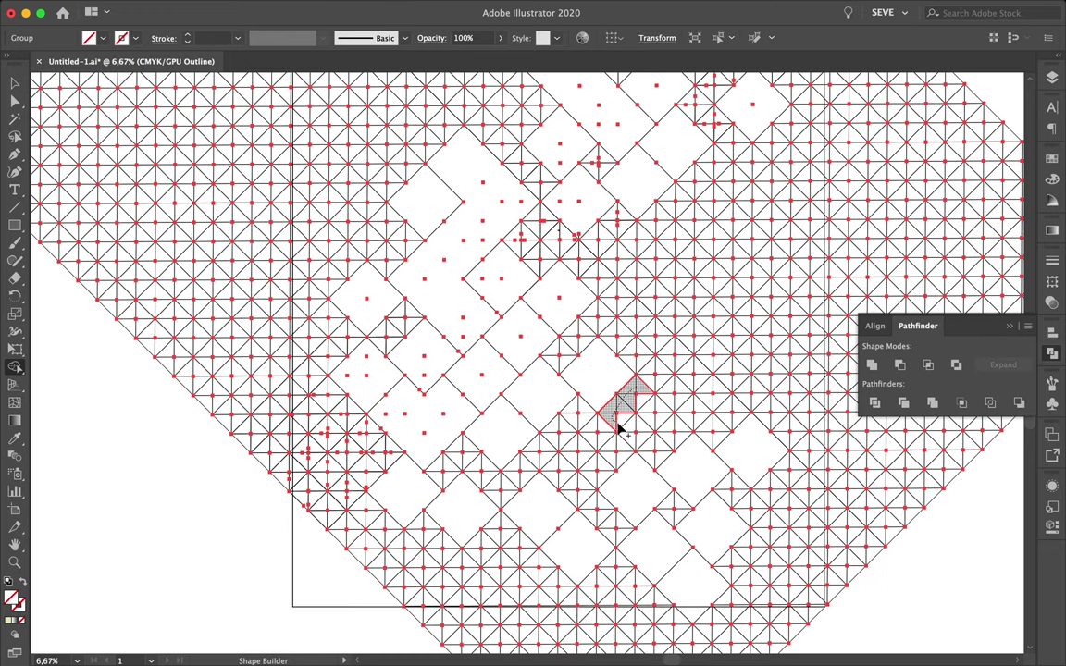
{"action": "left_click_drag", "start_coordinate": [618, 427], "coordinate": [645, 404]}
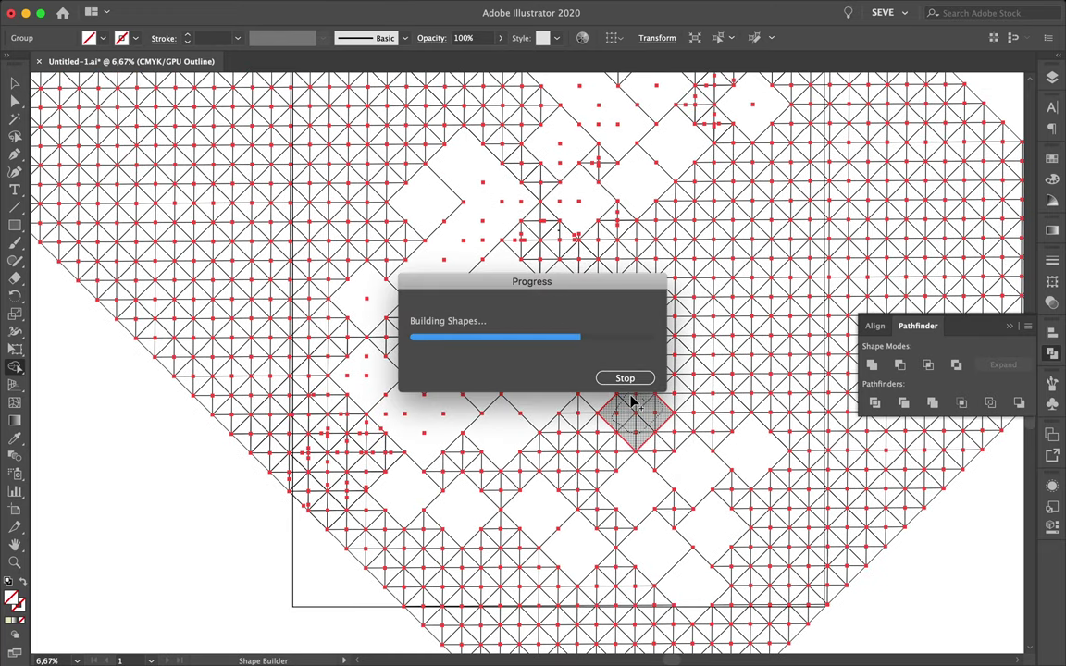
{"action": "left_click_drag", "start_coordinate": [679, 407], "coordinate": [793, 350]}
{"action": "left_click_drag", "start_coordinate": [678, 389], "coordinate": [713, 376]}
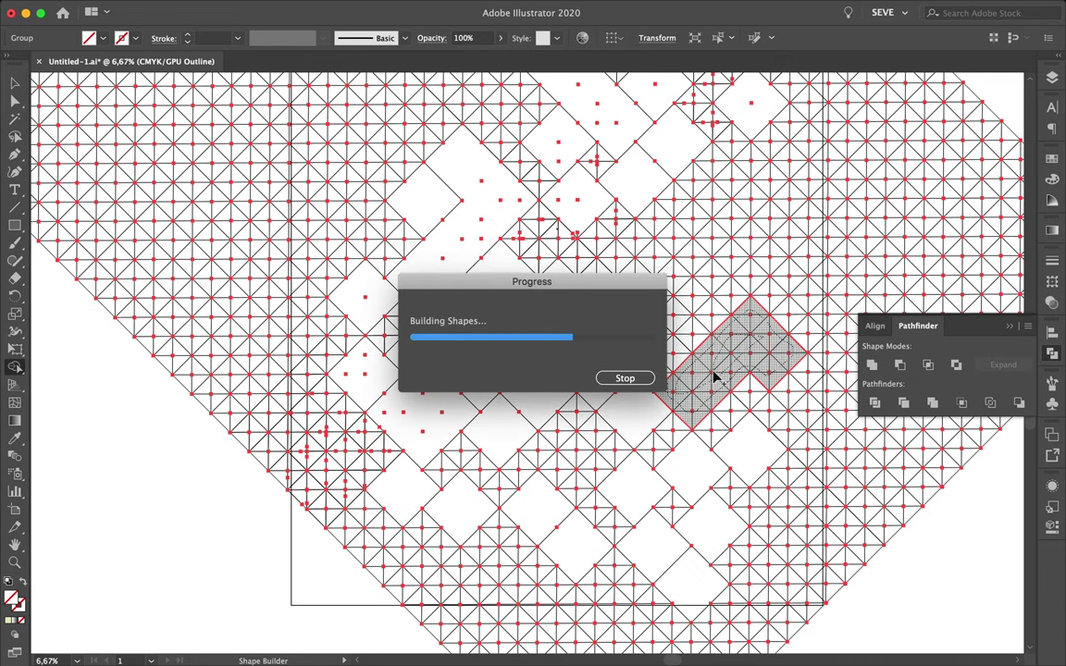
{"action": "left_click", "coordinate": [622, 295]}
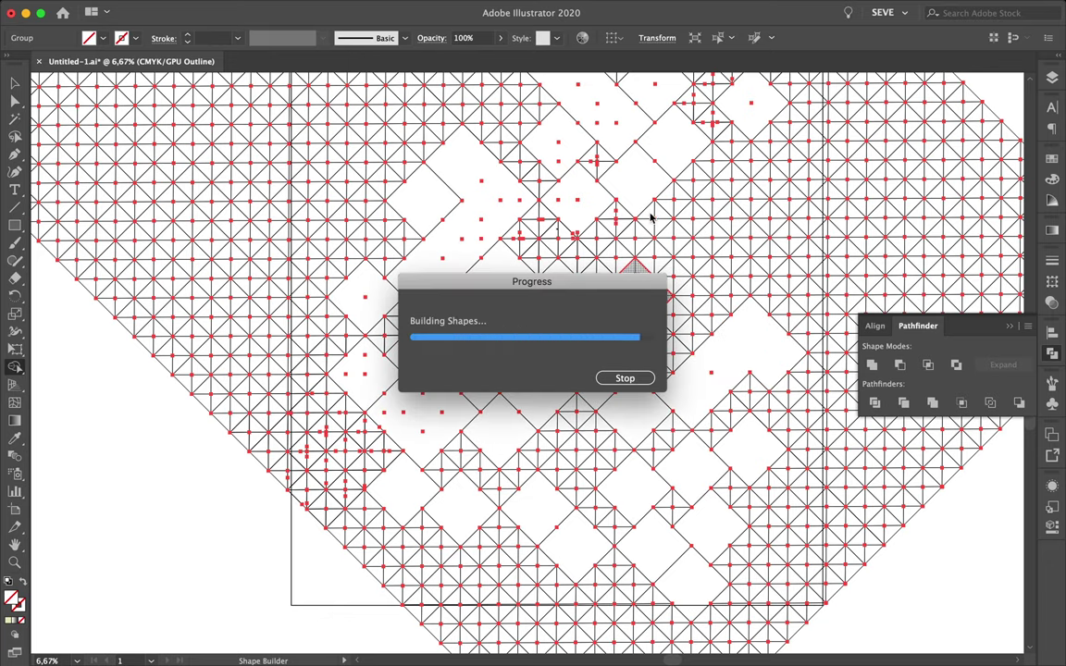
{"action": "mouse_move", "coordinate": [648, 224]}
{"action": "left_mouse_down"}
{"action": "mouse_move", "coordinate": [708, 296]}
{"action": "mouse_move", "coordinate": [689, 270]}
{"action": "left_mouse_up"}
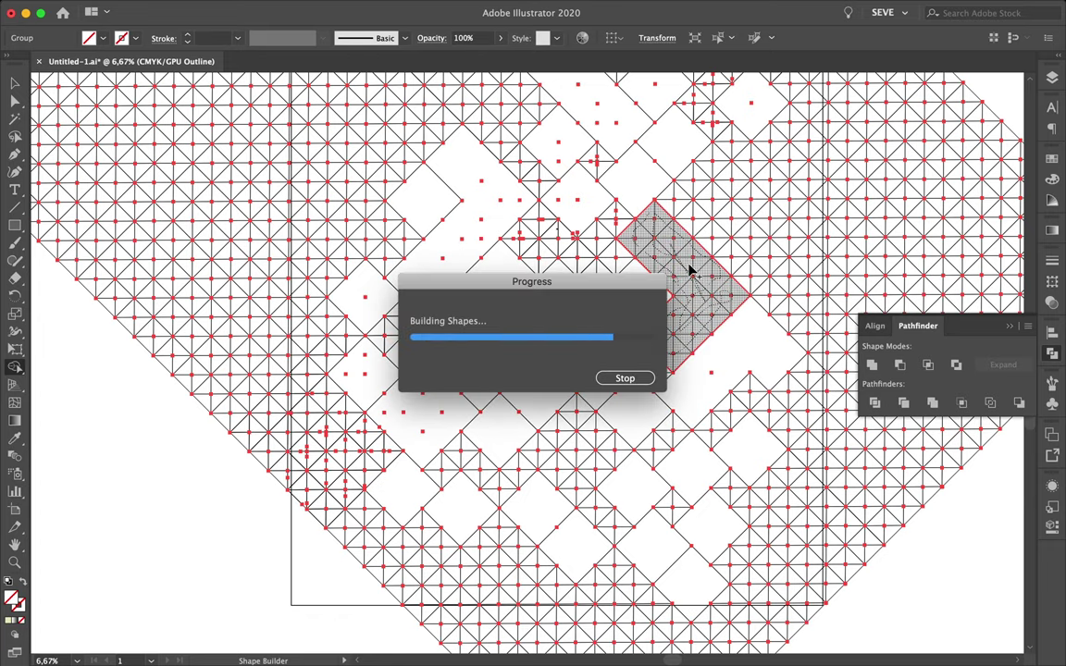
- Merge the small diamond and adjacent cells at the upper right into blocks
{"action": "scroll", "coordinate": [694, 273], "scroll_direction": "up", "scroll_amount": 2}
{"action": "scroll", "coordinate": [694, 273], "scroll_direction": "right", "scroll_amount": 2}
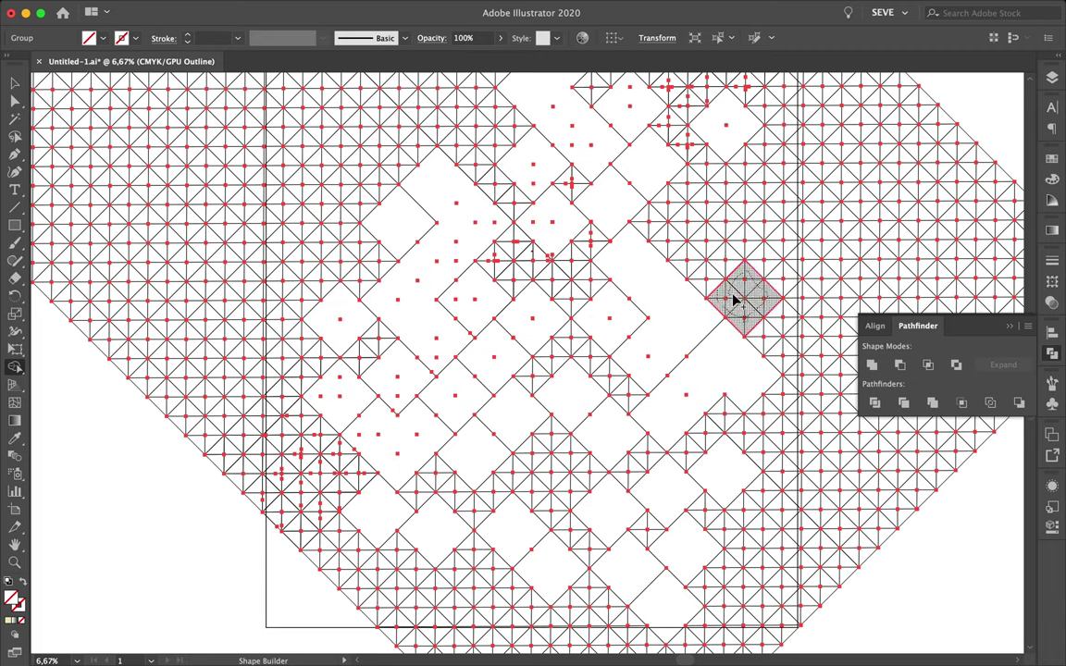
{"action": "left_click", "coordinate": [734, 297]}
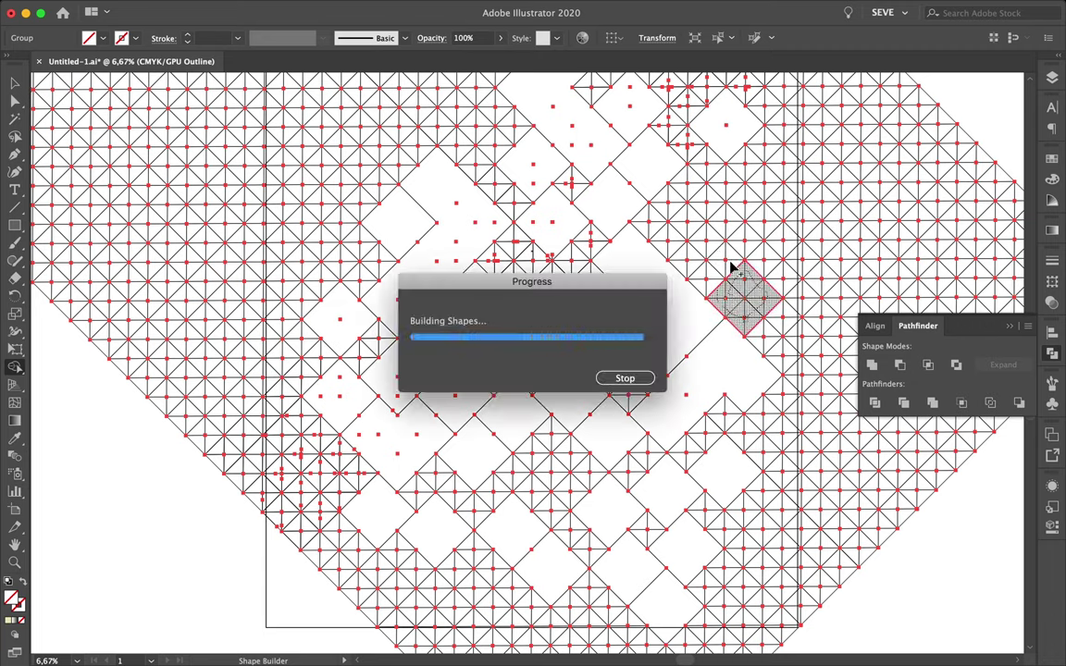
{"action": "left_click_drag", "start_coordinate": [728, 265], "coordinate": [725, 240]}
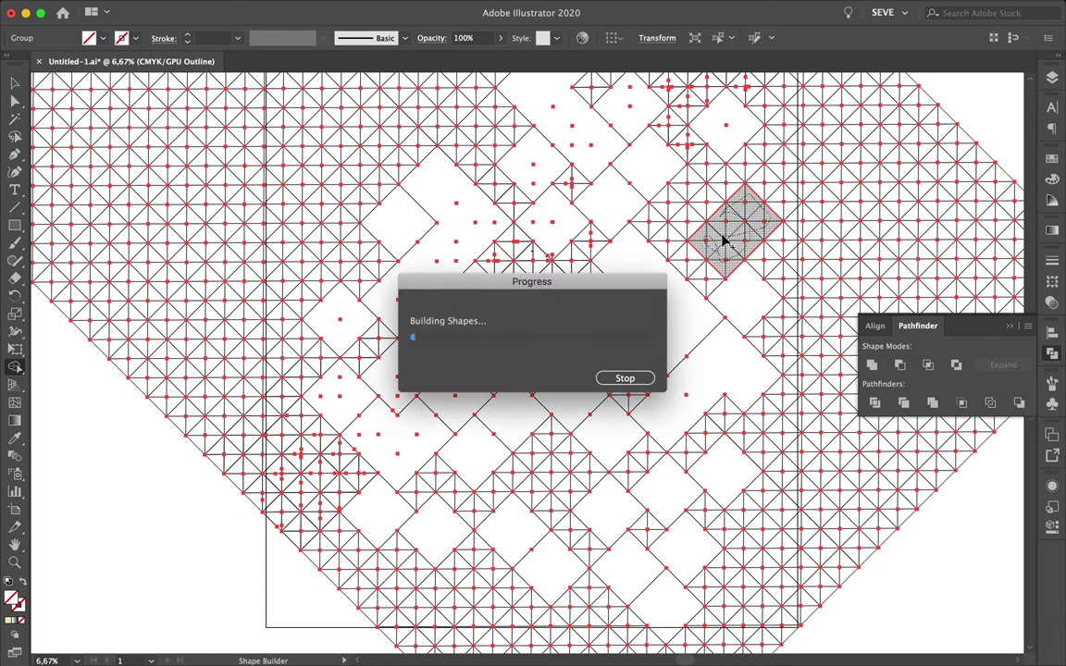
{"action": "left_click", "coordinate": [696, 182]}
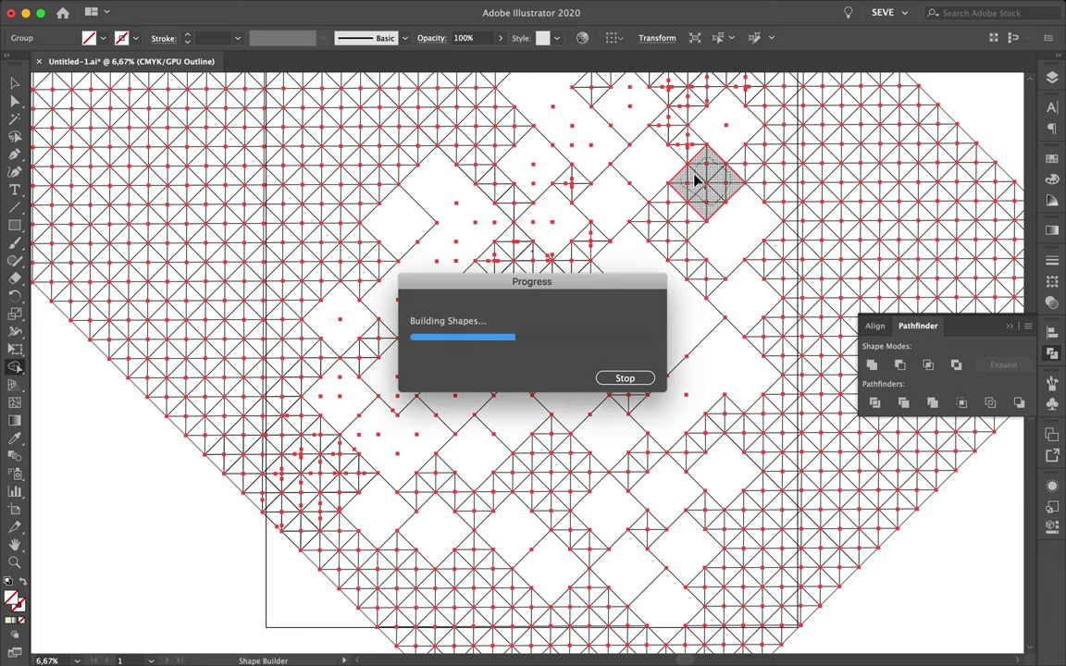
- Merge left and centre cell groups, an upper-right square block and a zigzag run
{"action": "scroll", "coordinate": [520, 280], "scroll_direction": "up", "scroll_amount": 5}
{"action": "scroll", "coordinate": [430, 349], "scroll_direction": "up", "scroll_amount": 3}
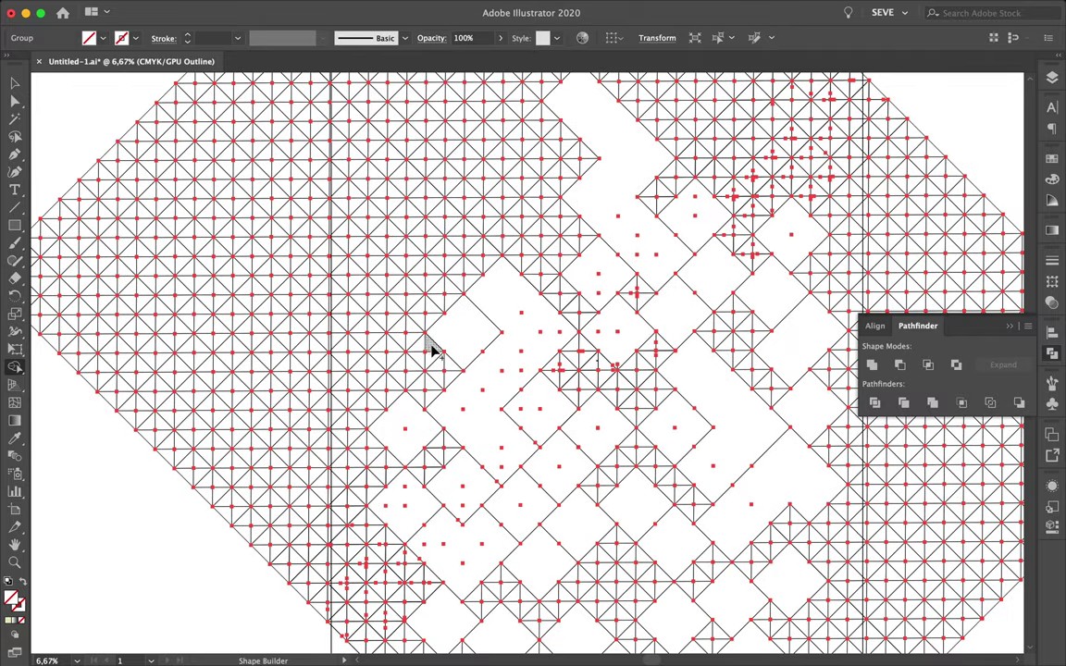
{"action": "left_click", "coordinate": [408, 342]}
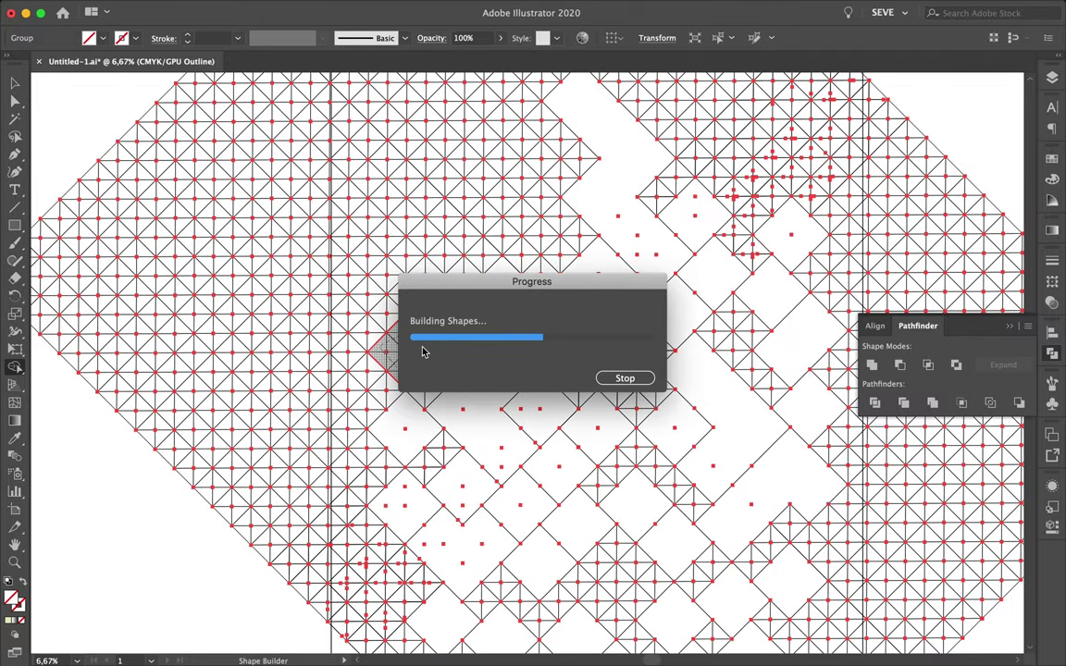
{"action": "left_click", "coordinate": [433, 286]}
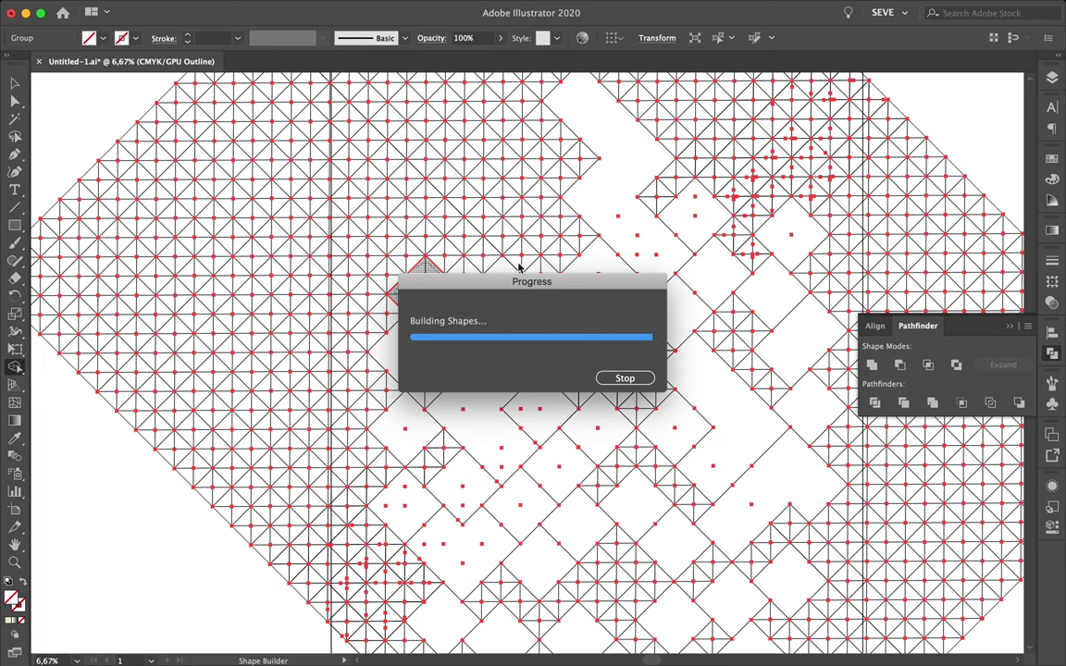
{"action": "left_click_drag", "start_coordinate": [545, 243], "coordinate": [519, 250]}
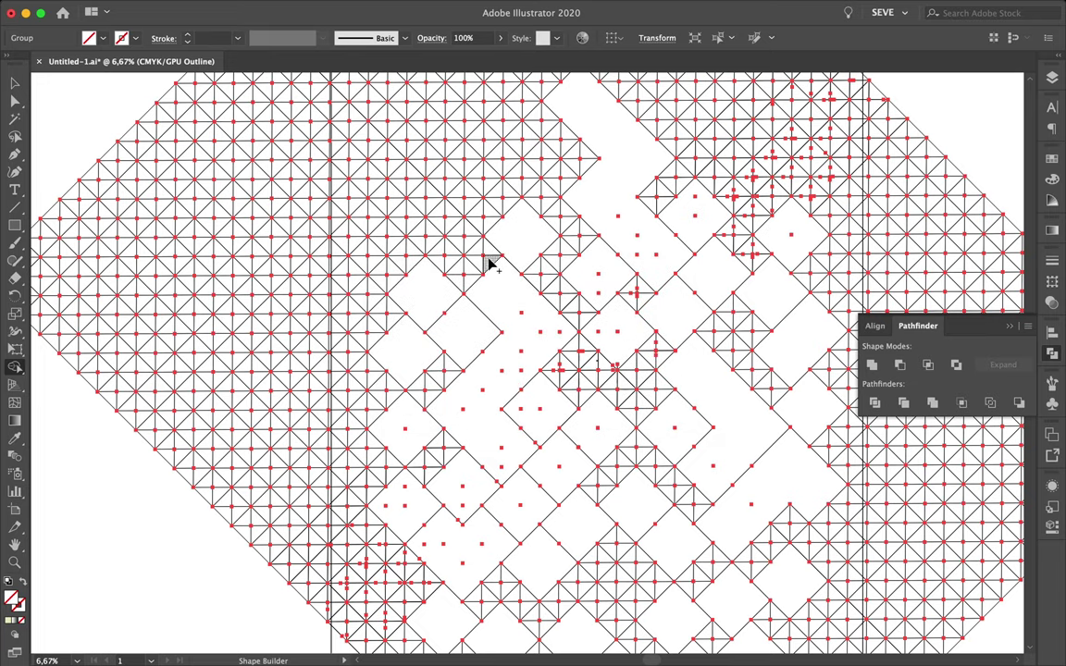
{"action": "left_click", "coordinate": [453, 233]}
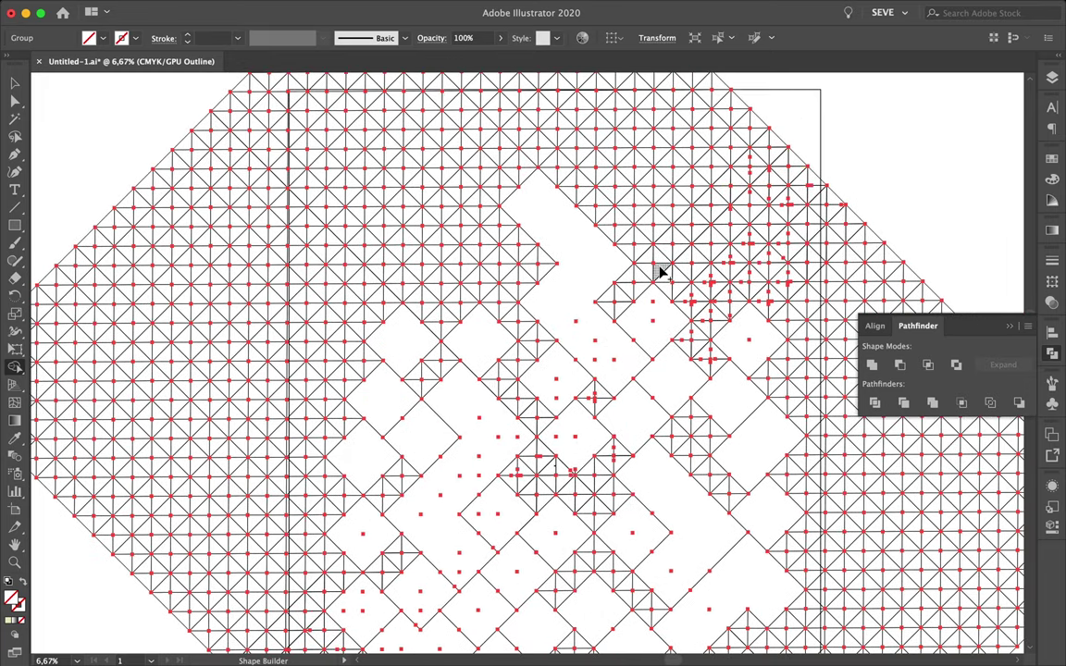
{"action": "left_click", "coordinate": [673, 275]}
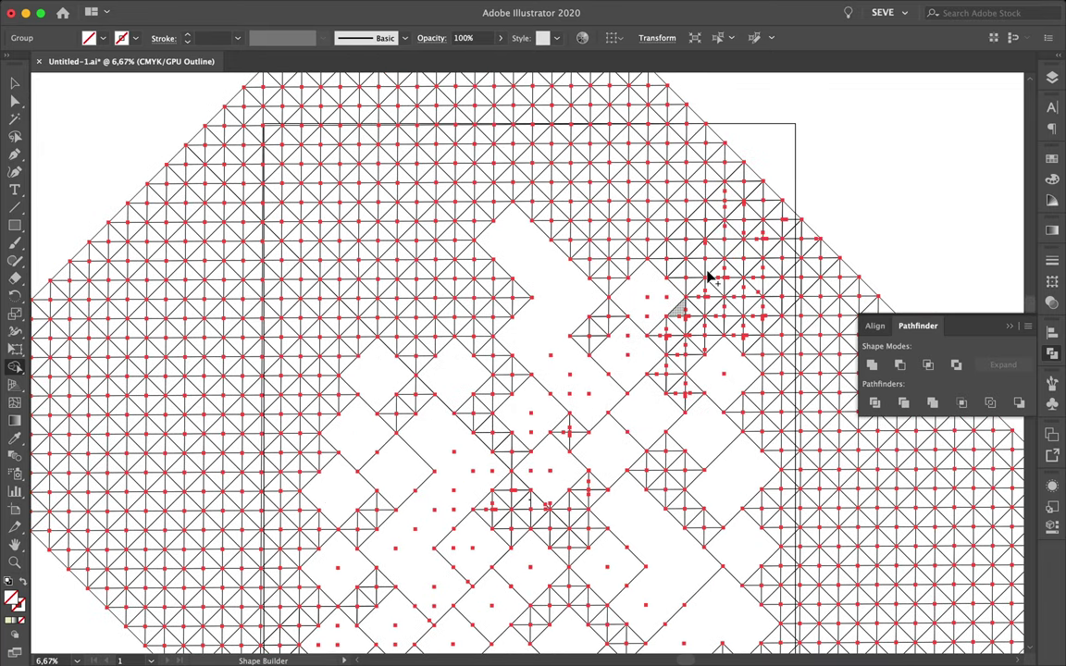
{"action": "left_click", "coordinate": [689, 248]}
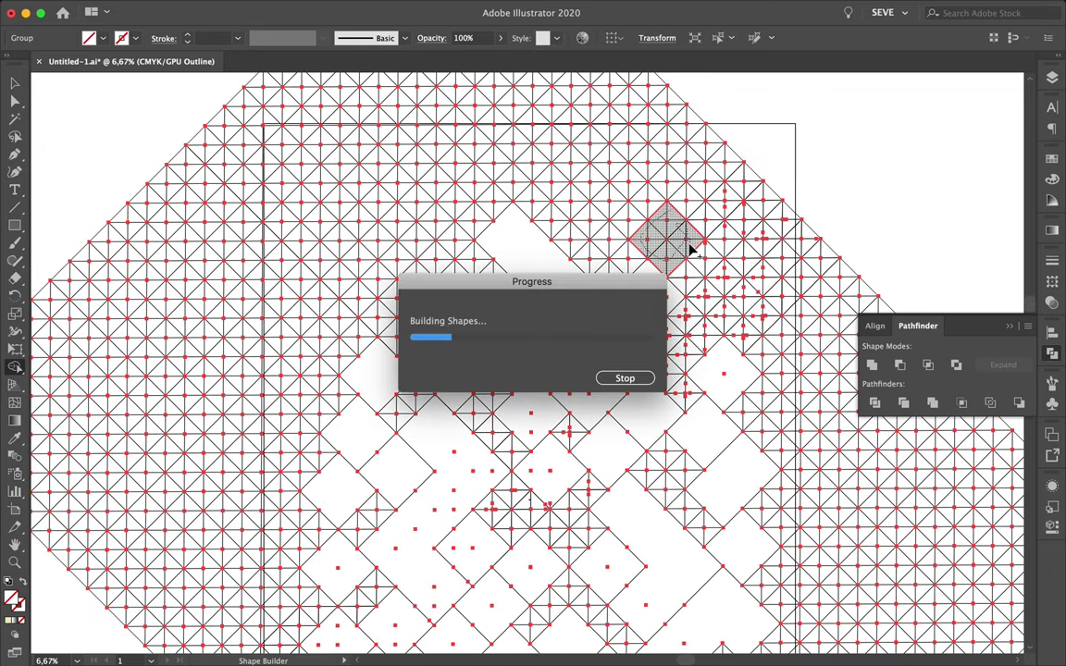
{"action": "mouse_move", "coordinate": [701, 262]}
{"action": "left_mouse_down"}
{"action": "mouse_move", "coordinate": [731, 322]}
{"action": "mouse_move", "coordinate": [705, 293]}
{"action": "left_mouse_up"}
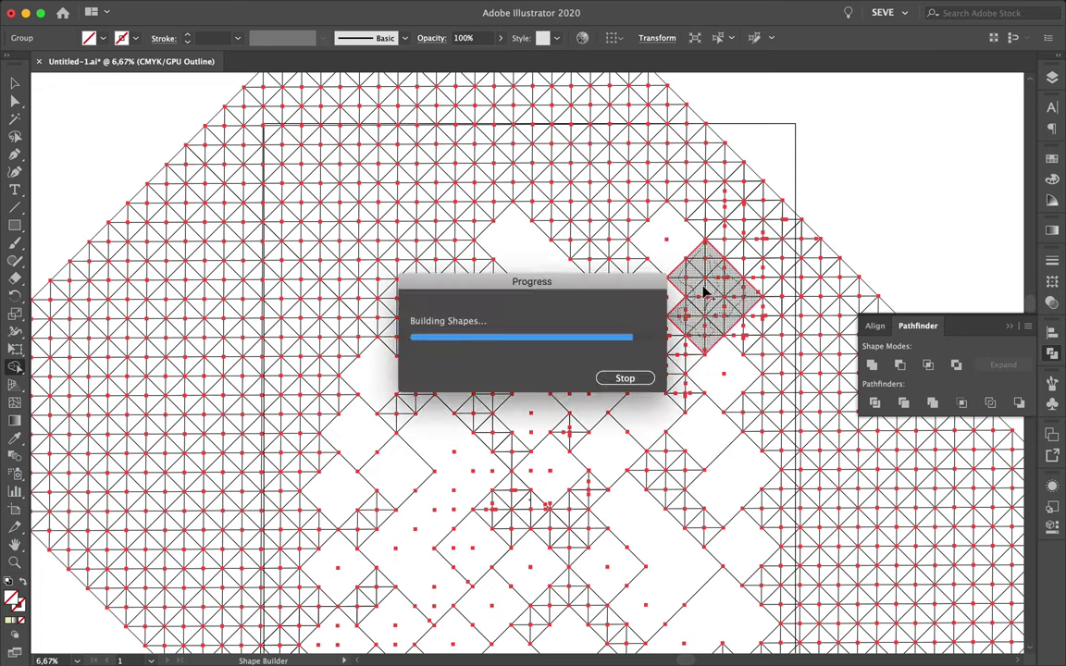
- Merge remaining runs, an L-shaped block and diamonds near the top and lower left
{"action": "scroll", "coordinate": [666, 264], "scroll_direction": "left", "scroll_amount": 3}
{"action": "scroll", "coordinate": [546, 217], "scroll_direction": "left", "scroll_amount": 3}
{"action": "left_click_drag", "start_coordinate": [460, 193], "coordinate": [443, 263]}
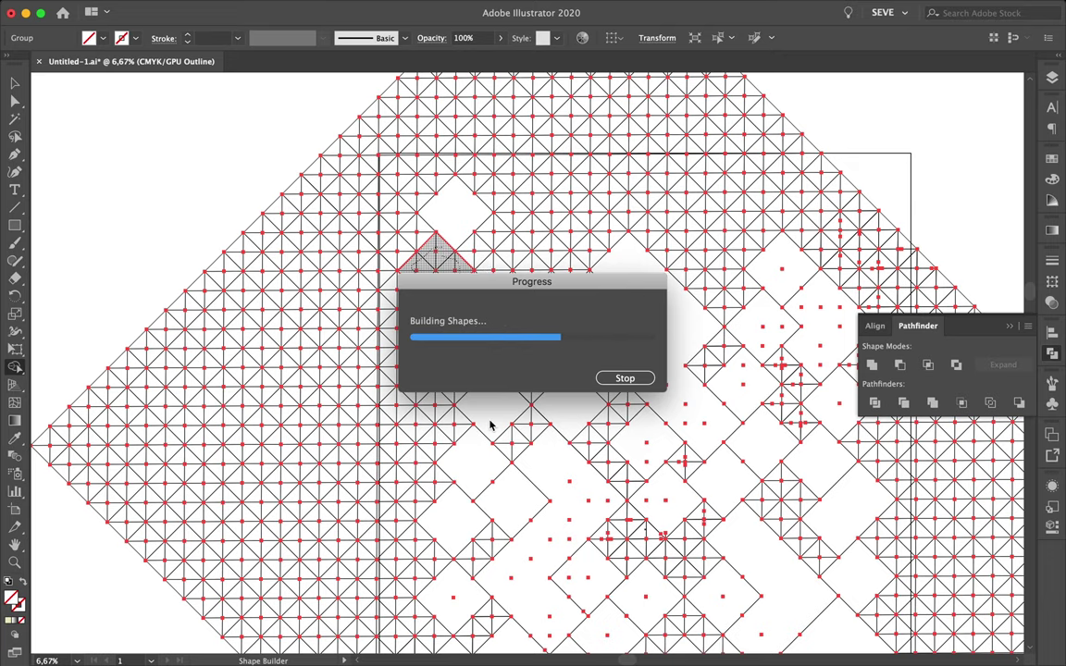
{"action": "scroll", "coordinate": [491, 424], "scroll_direction": "down", "scroll_amount": 3}
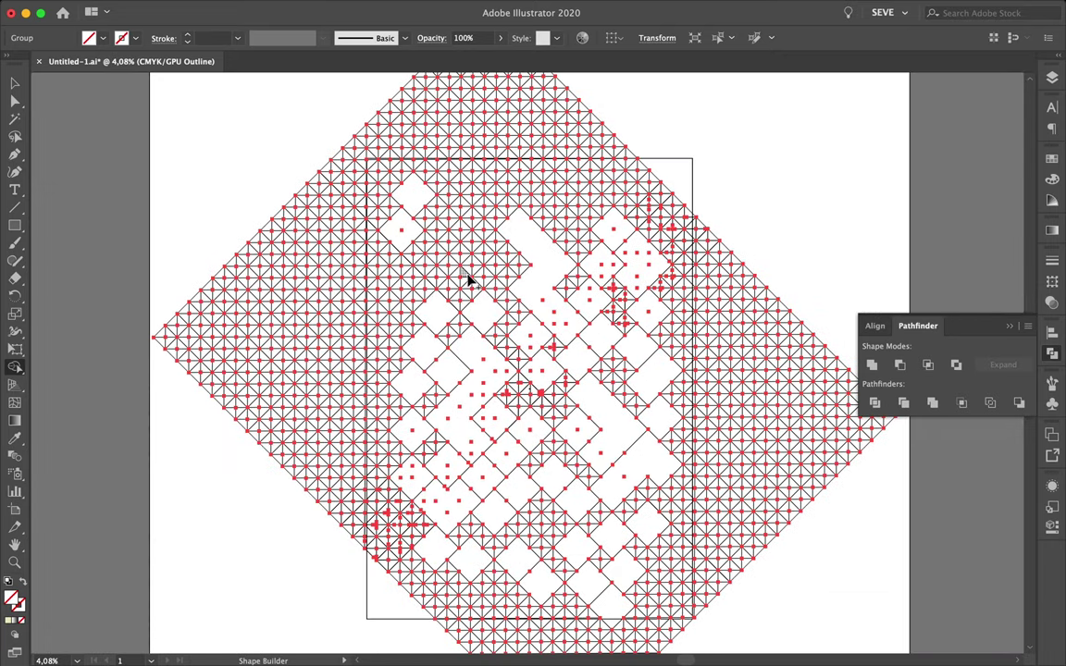
{"action": "left_click_drag", "start_coordinate": [494, 290], "coordinate": [490, 268]}
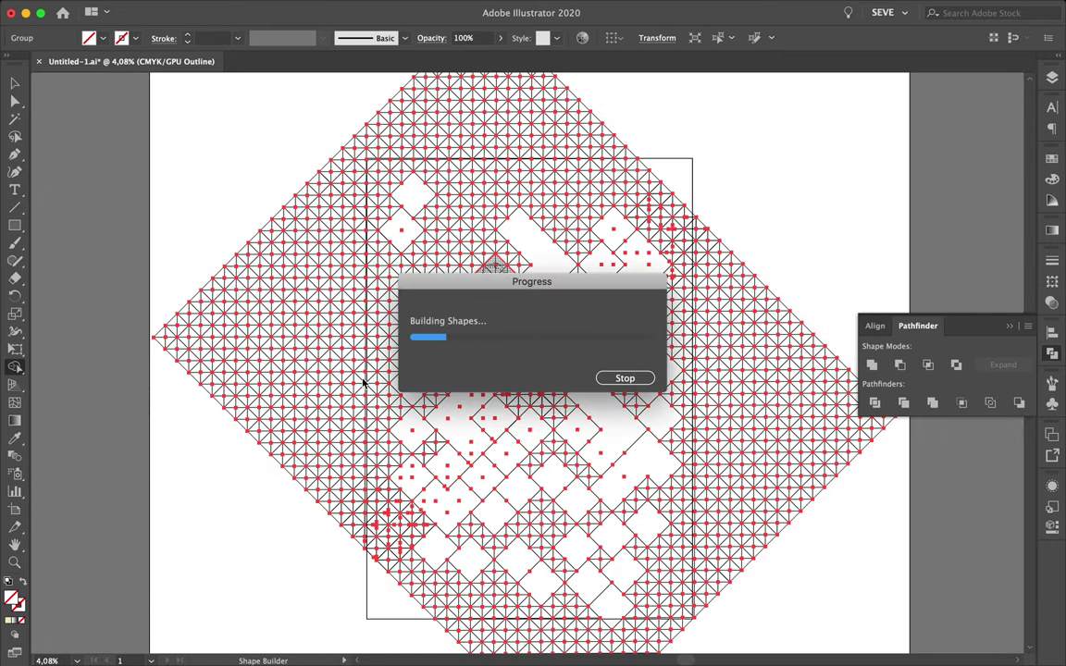
{"action": "left_click", "coordinate": [369, 449]}
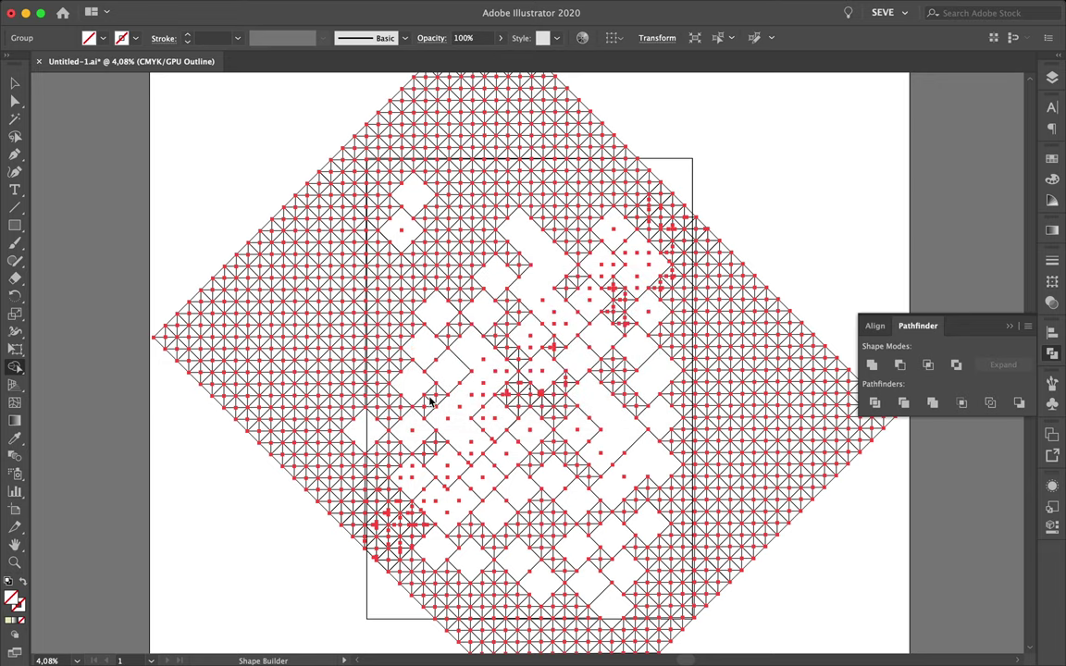
{"action": "mouse_move", "coordinate": [418, 254]}
{"action": "left_mouse_down"}
{"action": "mouse_move", "coordinate": [438, 281]}
{"action": "mouse_move", "coordinate": [464, 231]}
{"action": "mouse_move", "coordinate": [421, 268]}
{"action": "left_mouse_up"}
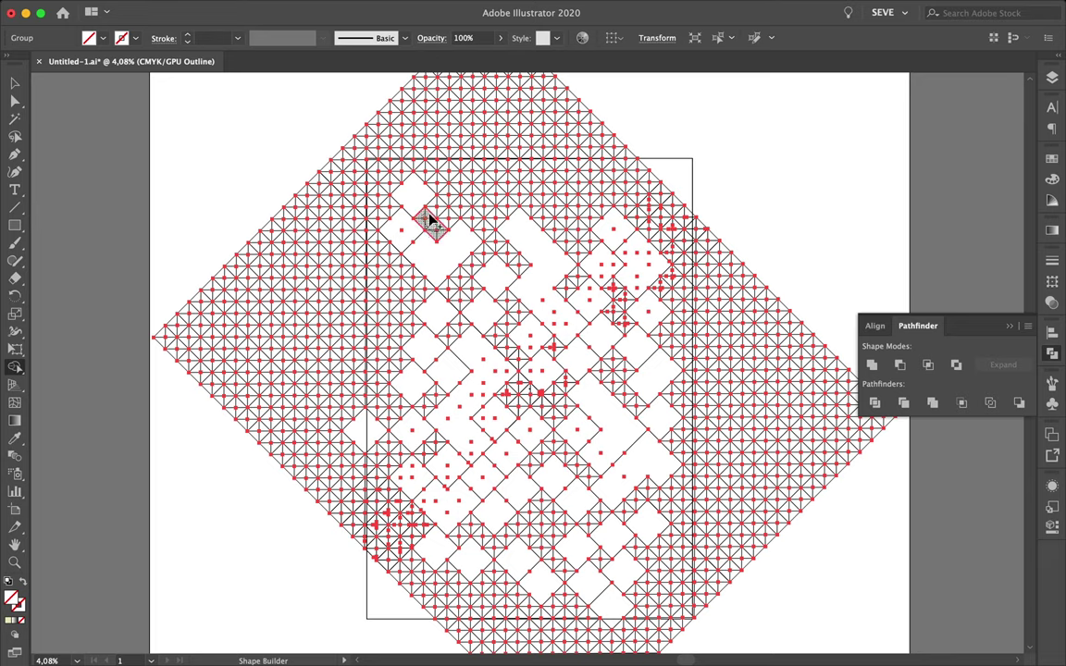
{"action": "left_click_drag", "start_coordinate": [430, 220], "coordinate": [441, 215]}
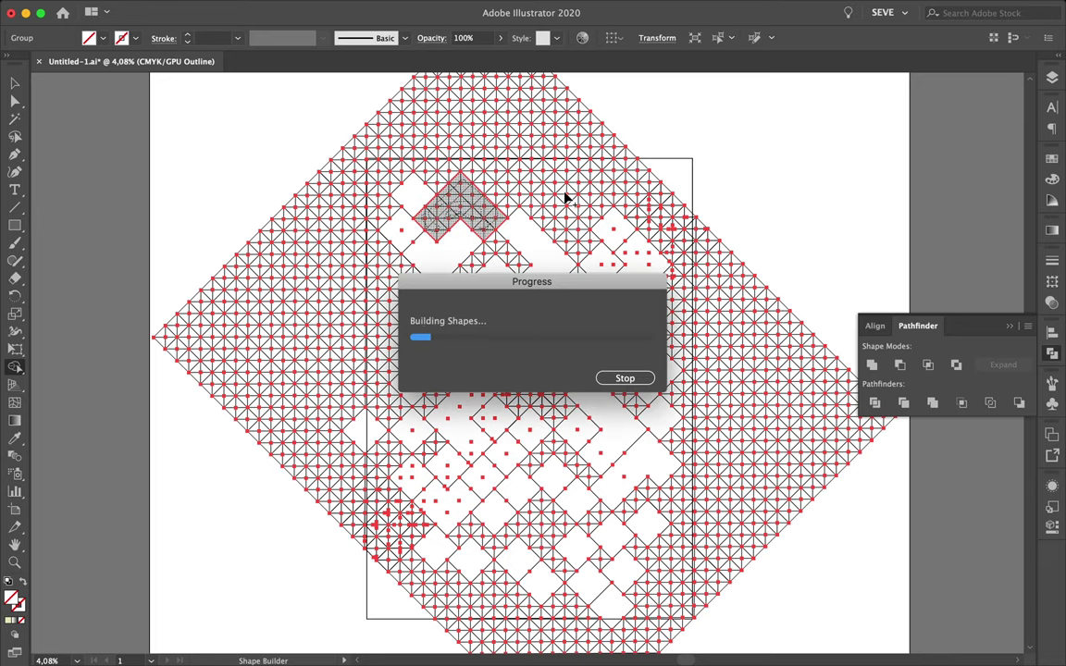
{"action": "left_click", "coordinate": [483, 169]}
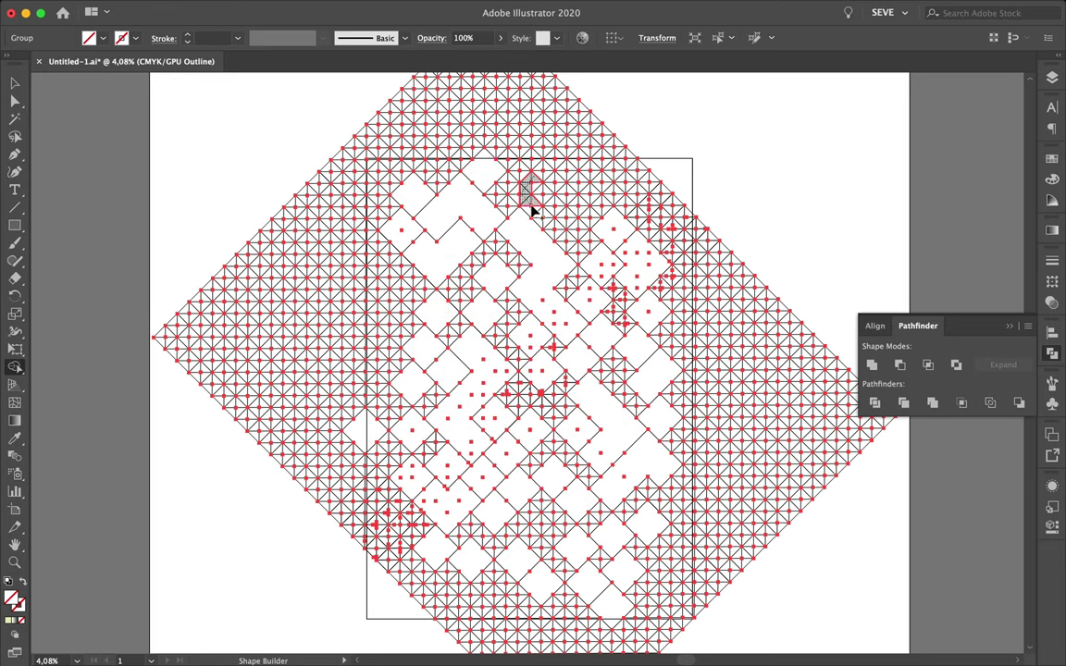
{"action": "left_click", "coordinate": [523, 200]}
{"action": "left_click", "coordinate": [447, 578]}
- Show fills, then Live Paint the L-shaped block yellow and six blocks blue
{"action": "key", "text": "ctrl+y"}
{"action": "key", "text": "k"}
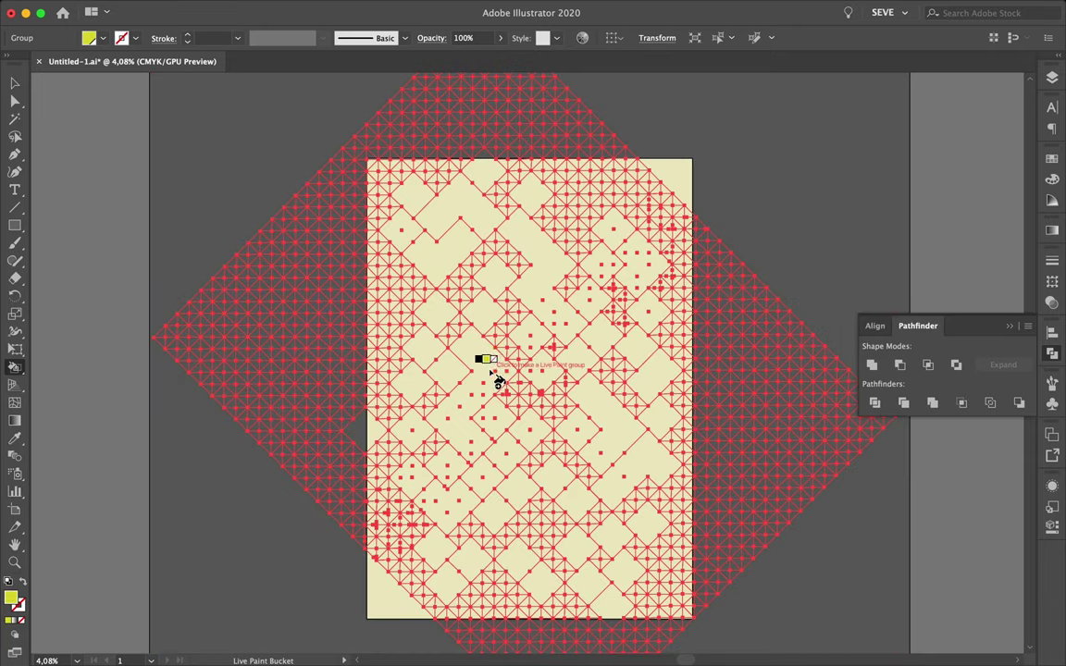
{"action": "left_click", "coordinate": [491, 372]}
{"action": "left_click", "coordinate": [542, 369]}
{"action": "left_click", "coordinate": [443, 501]}
{"action": "left_click", "coordinate": [445, 579]}
{"action": "left_click", "coordinate": [575, 500]}
{"action": "left_click", "coordinate": [606, 407]}
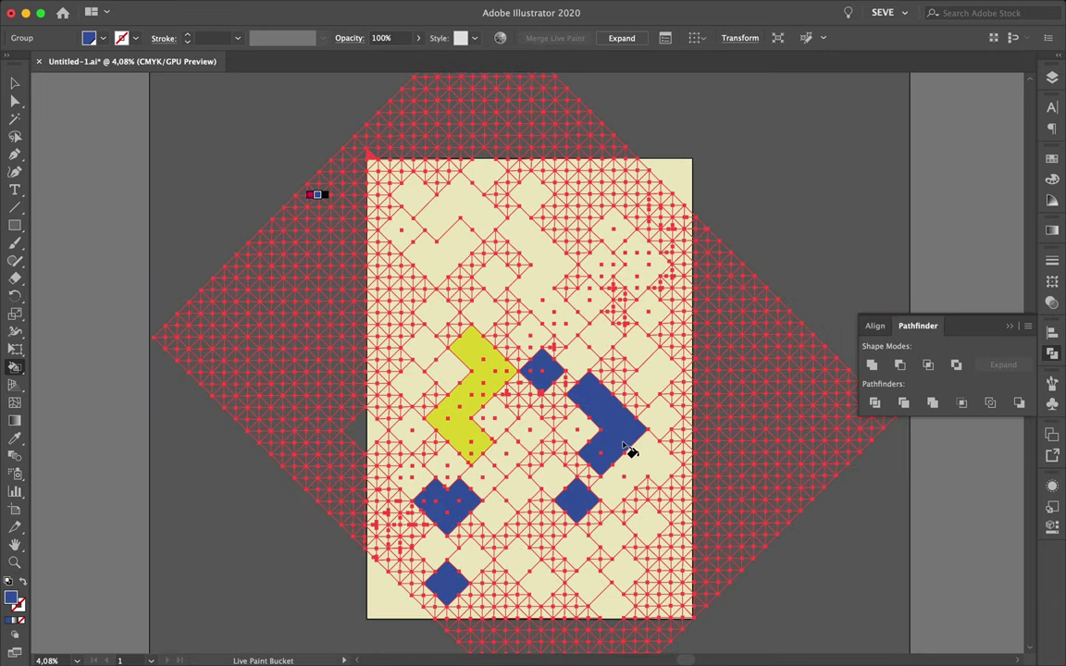
{"action": "left_click", "coordinate": [579, 356]}
- Fill six diamond cells red, including the far-left diamond and upper-left block
{"action": "left_click", "coordinate": [575, 431]}
{"action": "left_click", "coordinate": [495, 418]}
{"action": "left_click", "coordinate": [448, 372]}
{"action": "left_click", "coordinate": [411, 476]}
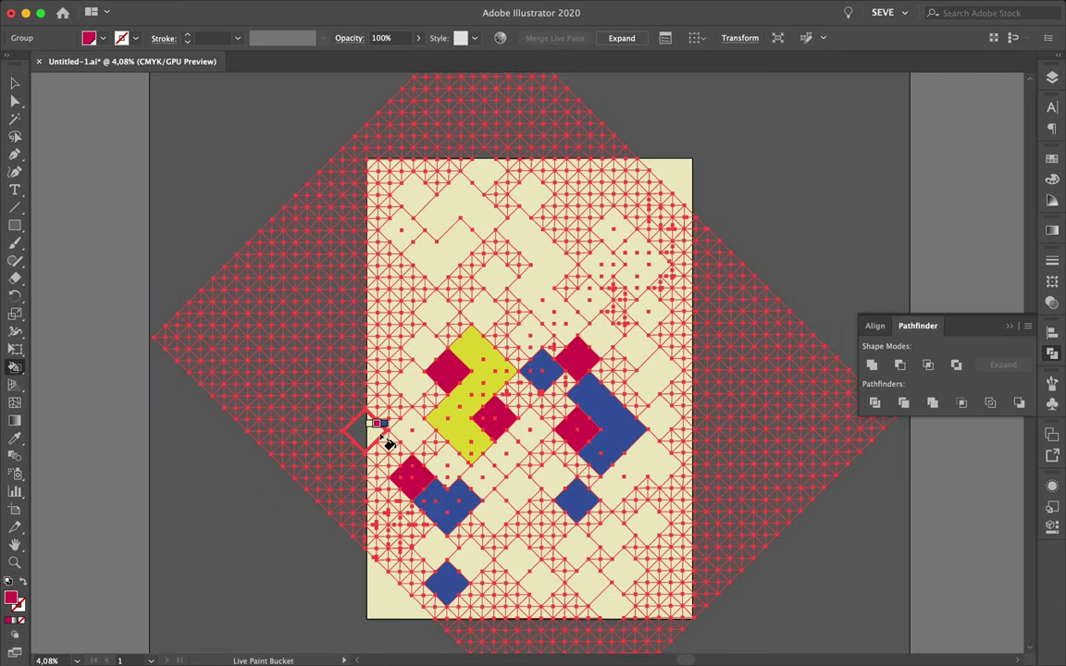
{"action": "left_click", "coordinate": [369, 428]}
{"action": "left_click", "coordinate": [439, 266]}
- Fill two upper blocks, including the zigzag, yellow and four blocks black
{"action": "key", "text": "Left"}
{"action": "left_click", "coordinate": [459, 215]}
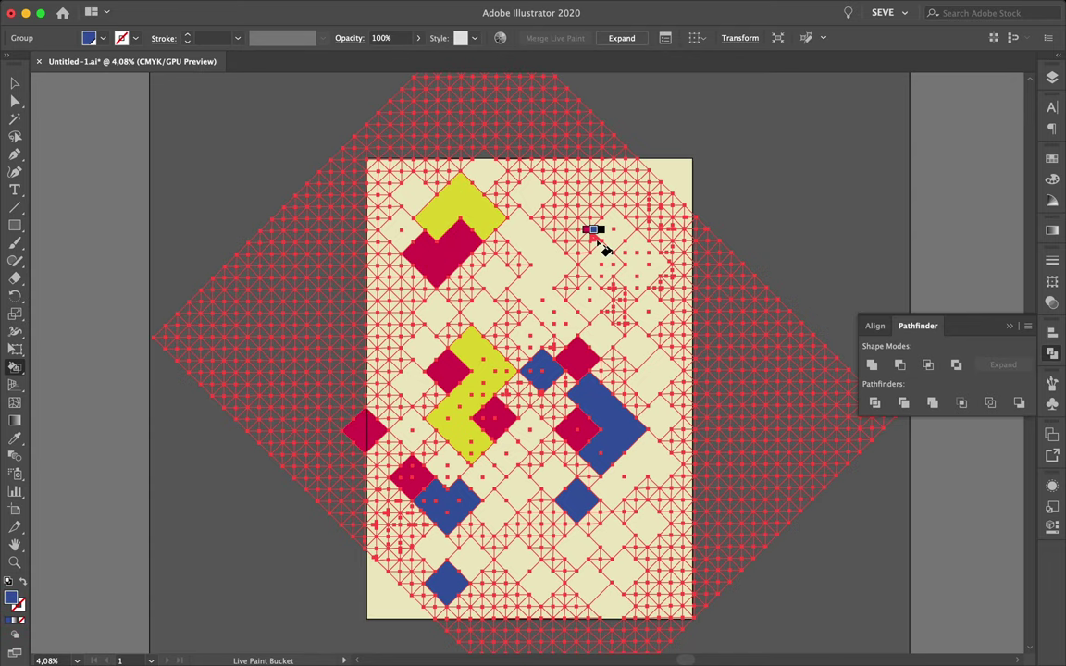
{"action": "key", "text": "Right"}
{"action": "key", "text": "Left"}
{"action": "left_click", "coordinate": [559, 280]}
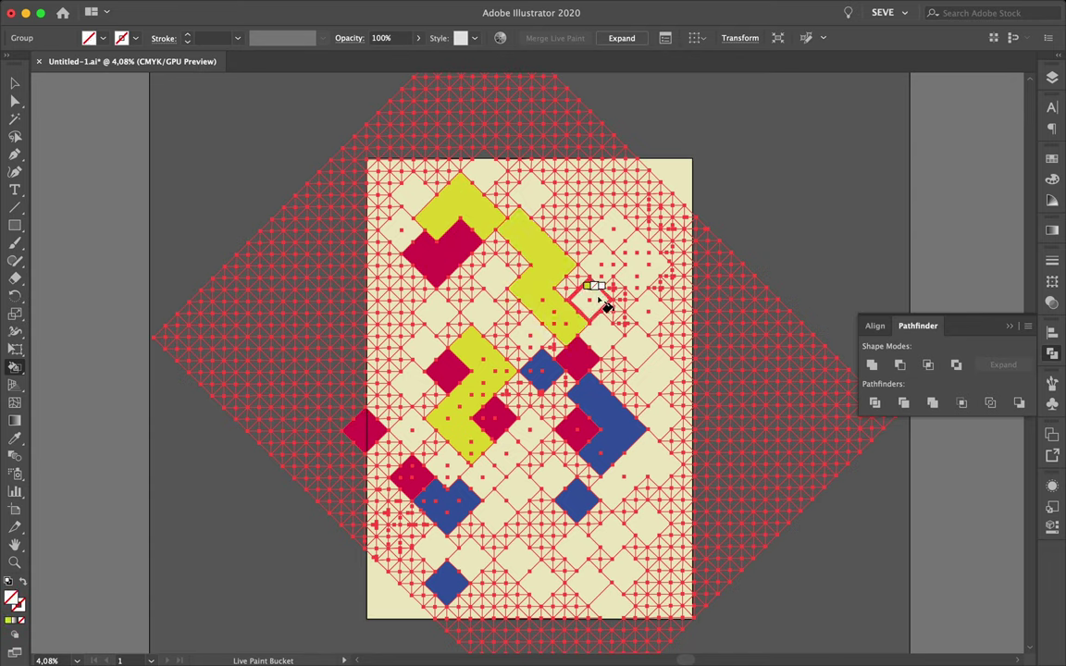
{"action": "left_click", "coordinate": [601, 333]}
{"action": "left_click", "coordinate": [638, 458]}
{"action": "left_click", "coordinate": [588, 581]}
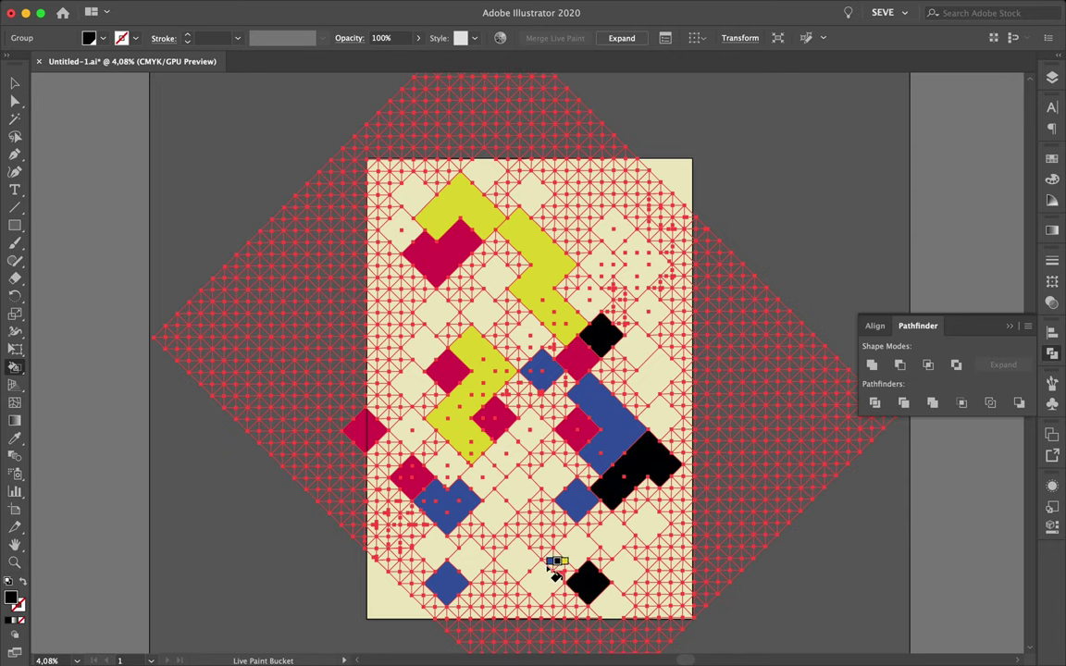
{"action": "left_click", "coordinate": [516, 560]}
- Fill a lower cell black, two cells yellow, one blue and one top-right red
{"action": "key", "text": "Right"}
{"action": "left_click", "coordinate": [490, 510]}
{"action": "key", "text": "Left"}
{"action": "left_click", "coordinate": [470, 557]}
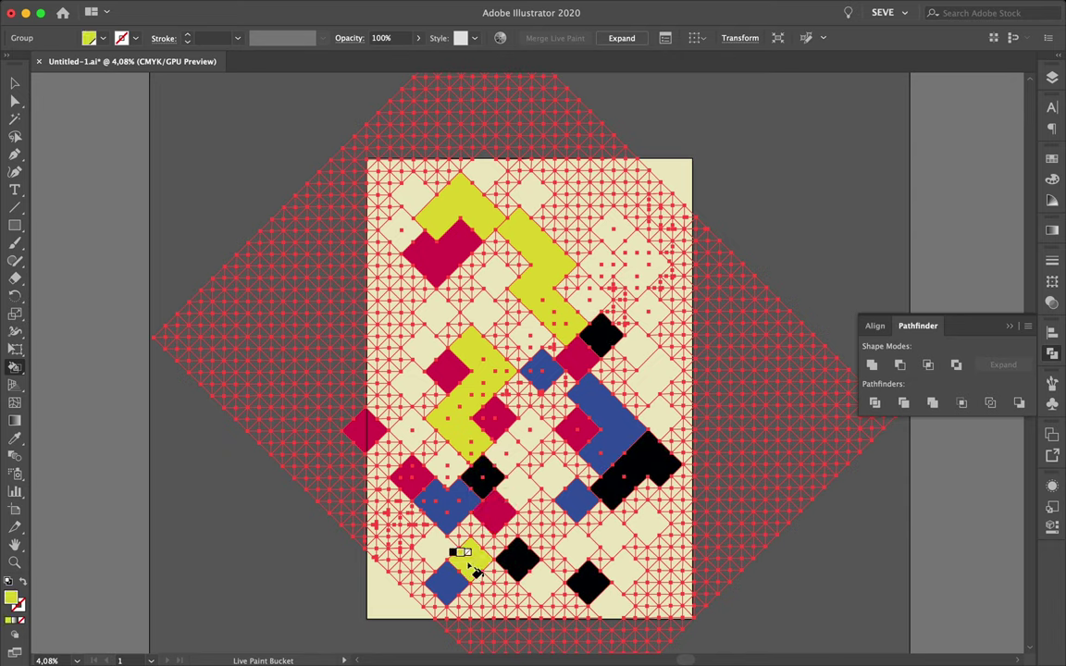
{"action": "left_click", "coordinate": [611, 534]}
{"action": "key", "text": "Left"}
{"action": "left_click", "coordinate": [623, 574]}
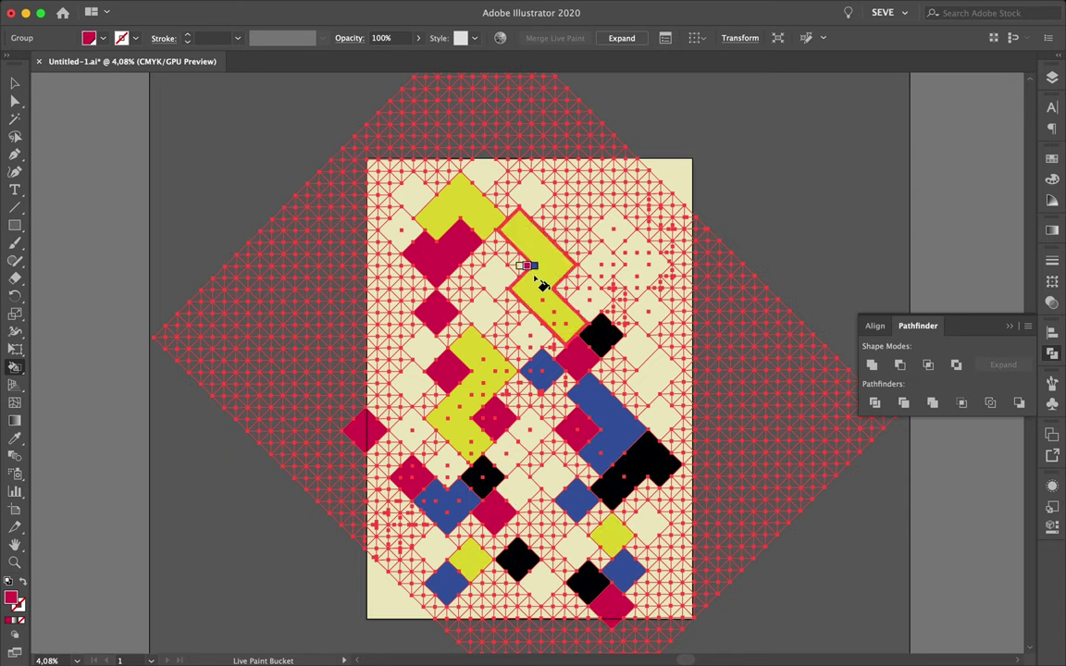
{"action": "left_click", "coordinate": [638, 260]}
- Fill three more cream cells yellow and three cells on the left black
{"action": "key", "text": "Left"}
- Fill one cell blue, two cells red and two more cells yellow
{"action": "key", "text": "Left"}
{"action": "key", "text": "Left"}
{"action": "left_click", "coordinate": [602, 264]}
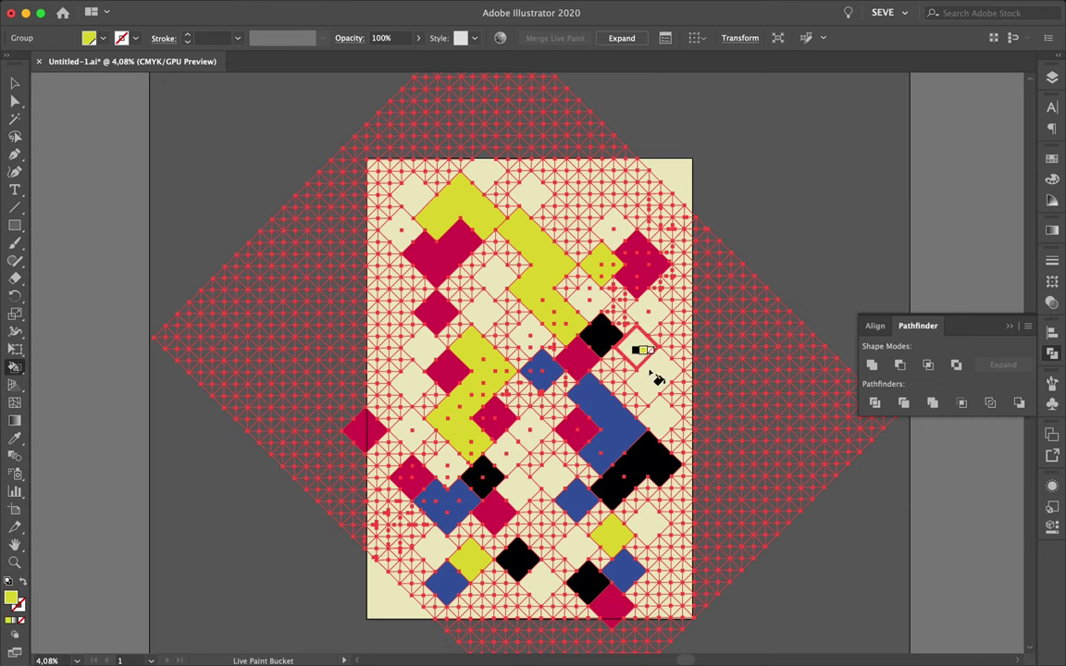
{"action": "left_click", "coordinate": [659, 417]}
{"action": "left_click", "coordinate": [528, 426]}
{"action": "key", "text": "Right"}
{"action": "left_click", "coordinate": [400, 227]}
{"action": "left_click", "coordinate": [481, 312]}
{"action": "left_click", "coordinate": [435, 550]}
{"action": "key", "text": "Left"}
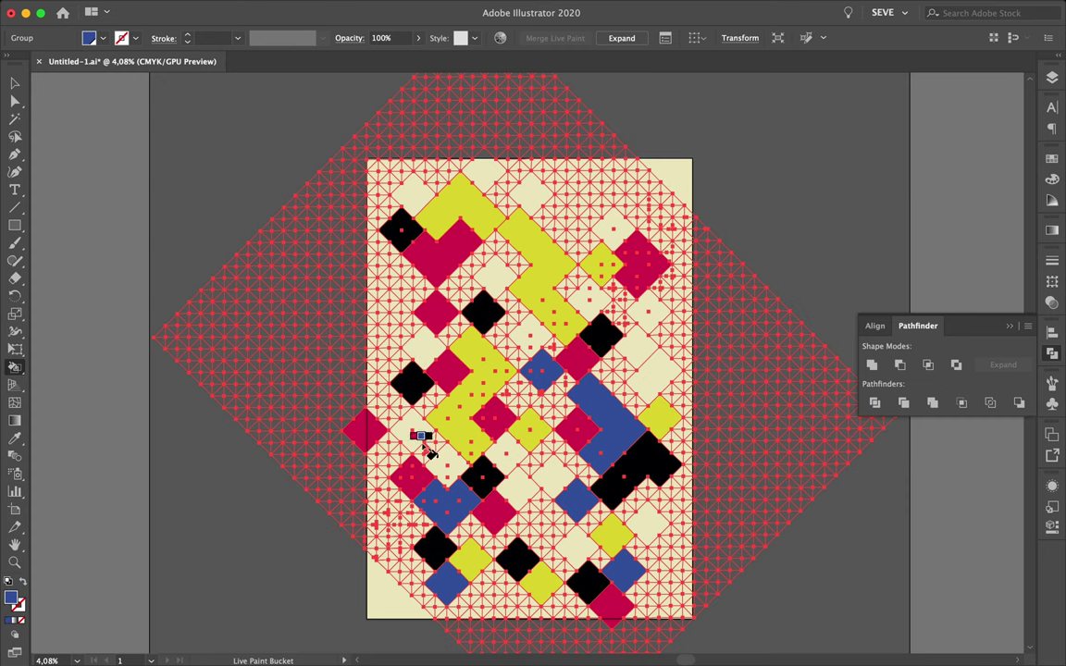
{"action": "left_click", "coordinate": [412, 192]}
{"action": "key", "text": "Left"}
{"action": "left_click", "coordinate": [528, 331]}
{"action": "left_click", "coordinate": [654, 376]}
{"action": "key", "text": "Left"}
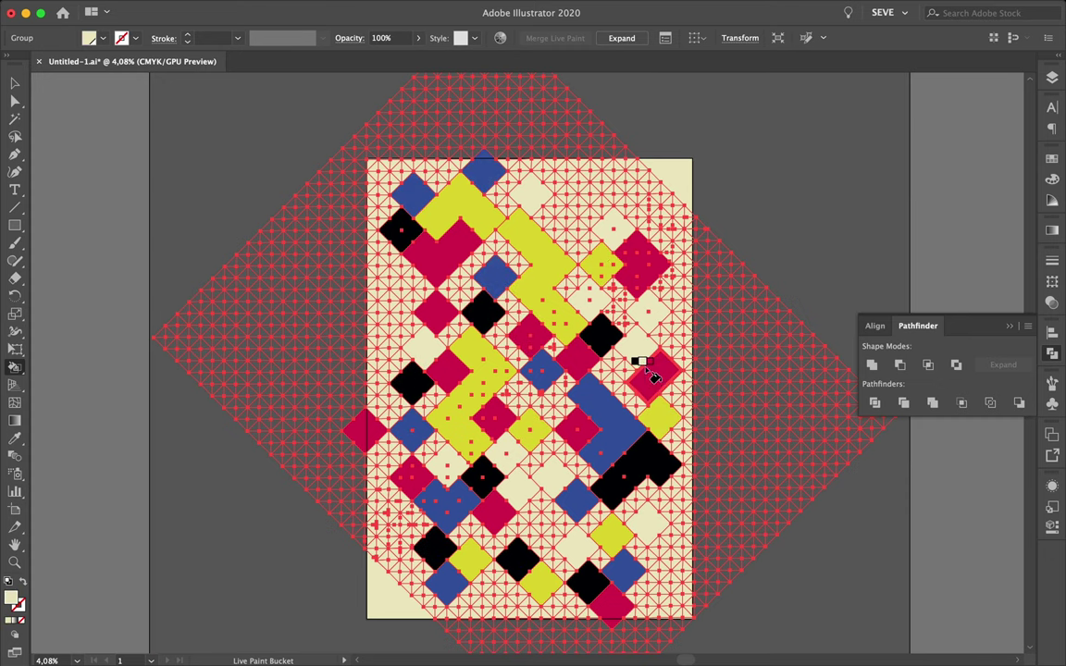
- Fill the remaining cells: two black, two red and four blue
{"action": "key", "text": "Left"}
{"action": "left_click", "coordinate": [637, 350]}
{"action": "left_click", "coordinate": [519, 492]}
{"action": "key", "text": "Left"}
{"action": "left_click", "coordinate": [647, 521]}
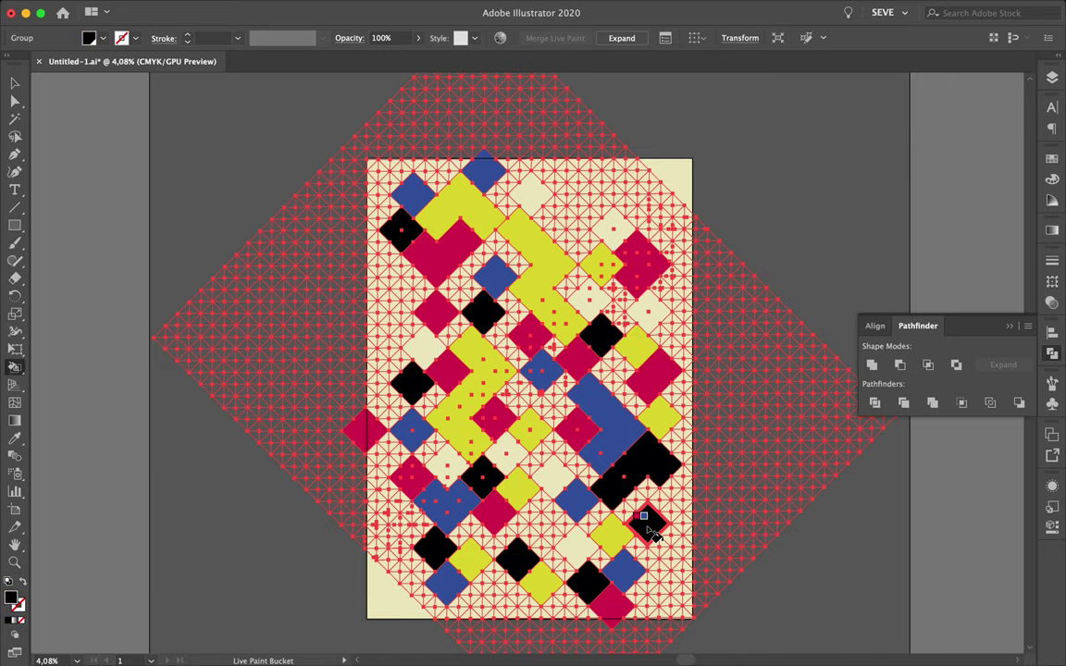
{"action": "key", "text": "Left"}
{"action": "key", "text": "Left"}
{"action": "left_click", "coordinate": [573, 546]}
{"action": "left_click", "coordinate": [554, 477]}
{"action": "left_click", "coordinate": [505, 451]}
{"action": "key", "text": "Left"}
{"action": "left_click", "coordinate": [423, 344]}
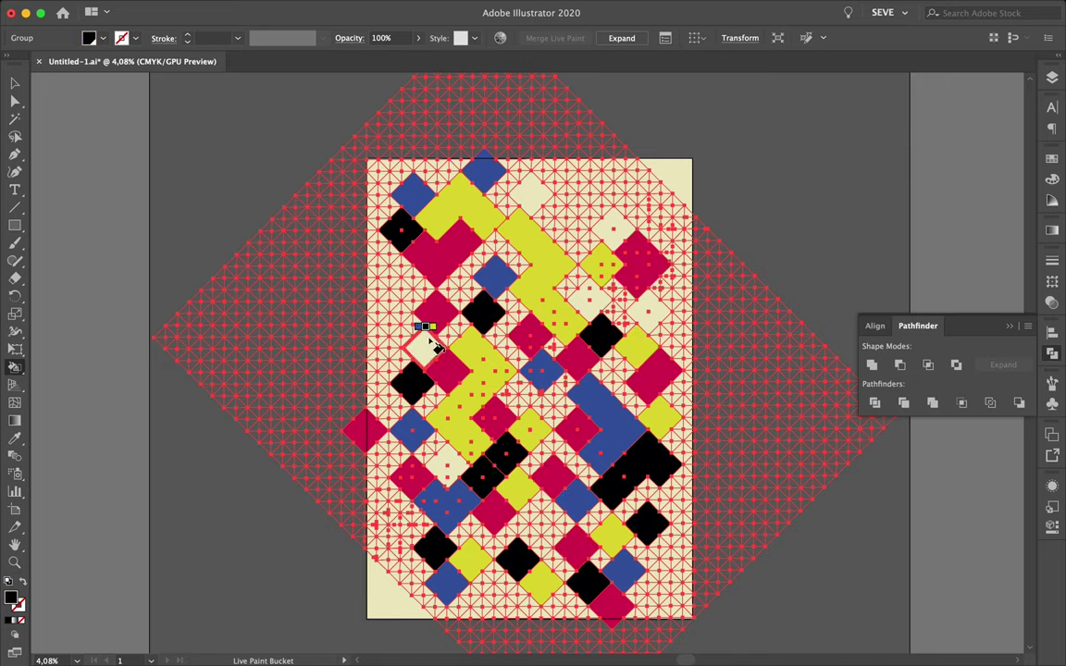
{"action": "left_click", "coordinate": [530, 192]}
{"action": "left_click", "coordinate": [612, 227]}
{"action": "left_click", "coordinate": [589, 298]}
- Return to the Selection tool and select the painted Live Paint group
{"action": "key", "text": "v"}
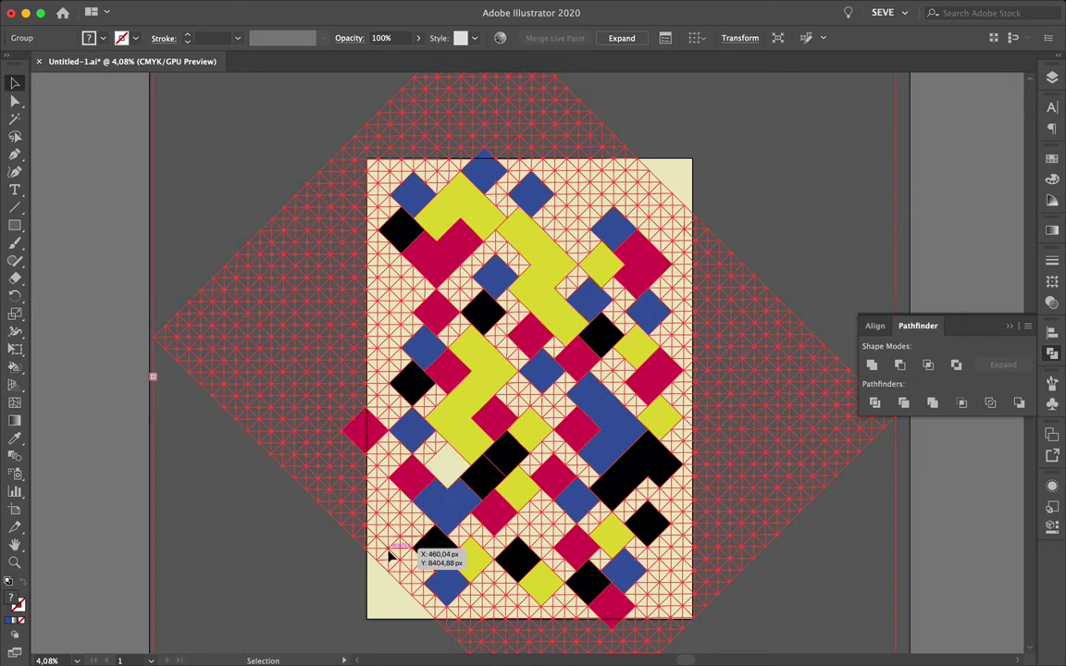
{"action": "left_click", "coordinate": [277, 588]}
{"action": "scroll", "coordinate": [227, 536], "scroll_direction": "down", "scroll_amount": 1}
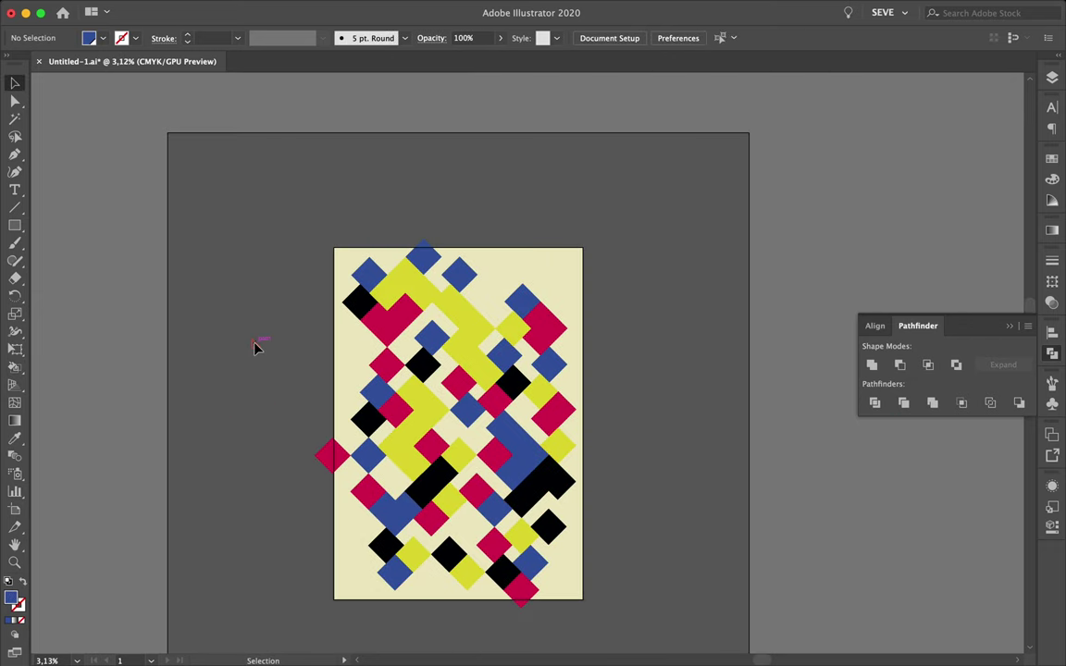
{"action": "left_click", "coordinate": [435, 398]}
{"action": "scroll", "coordinate": [571, 500], "scroll_direction": "up", "scroll_amount": 3}
{"action": "key", "text": "k"}
{"action": "key", "text": "Right"}
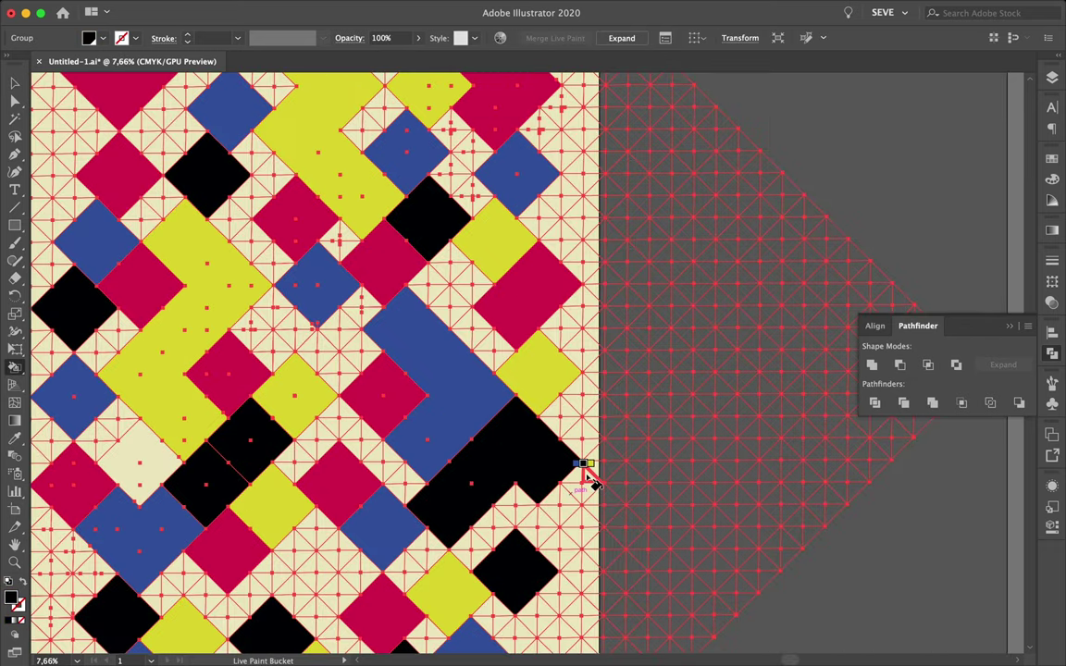
{"action": "scroll", "coordinate": [563, 516], "scroll_direction": "down", "scroll_amount": 3}
{"action": "key", "text": "v"}
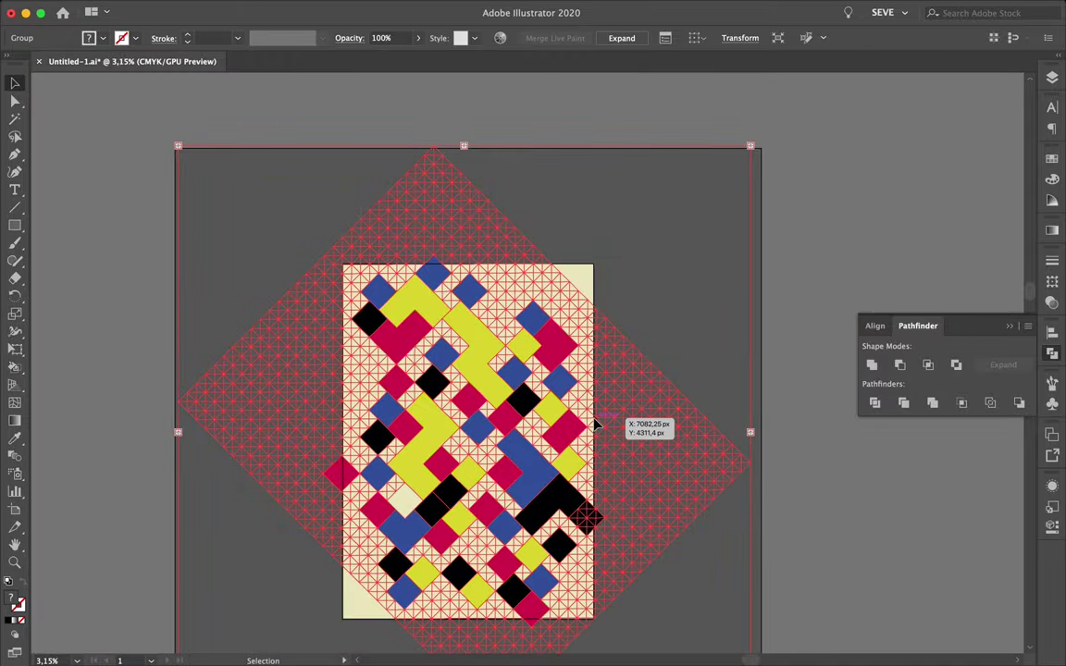
{"action": "scroll", "coordinate": [595, 424], "scroll_direction": "up", "scroll_amount": 3}
{"action": "scroll", "coordinate": [168, 477], "scroll_direction": "down", "scroll_amount": 3}
- Reselect the Live Paint group and nudge it slightly upward into position
{"action": "left_click", "coordinate": [138, 562]}
{"action": "left_click", "coordinate": [337, 428]}
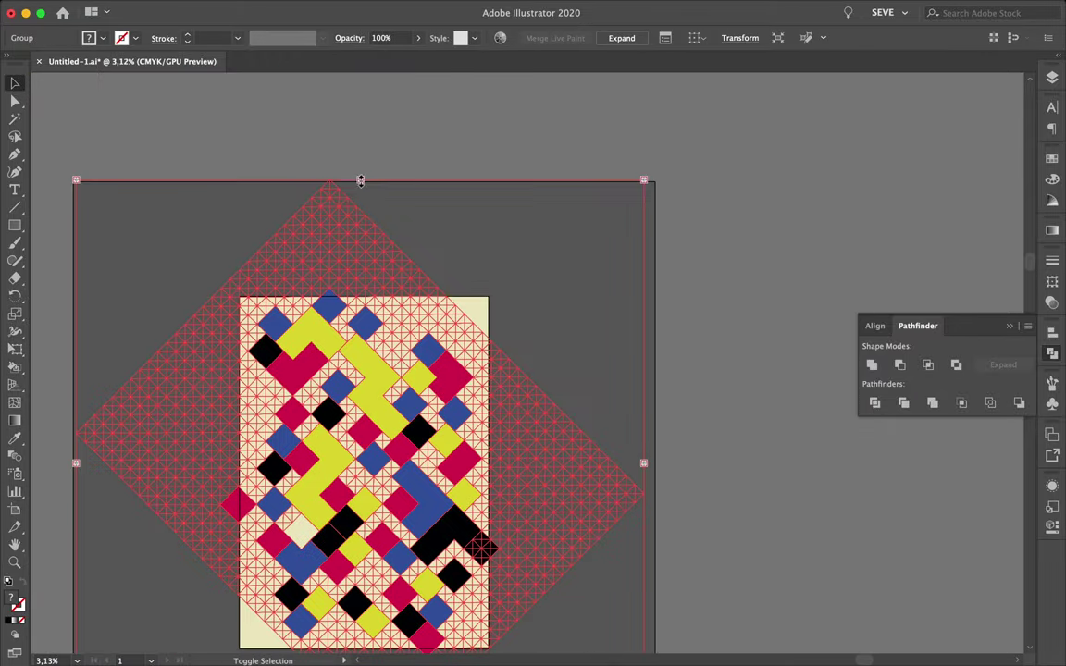
{"action": "left_click", "coordinate": [360, 225]}
{"action": "scroll", "coordinate": [361, 225], "scroll_direction": "down", "scroll_amount": 1}
{"action": "left_click", "coordinate": [370, 430]}
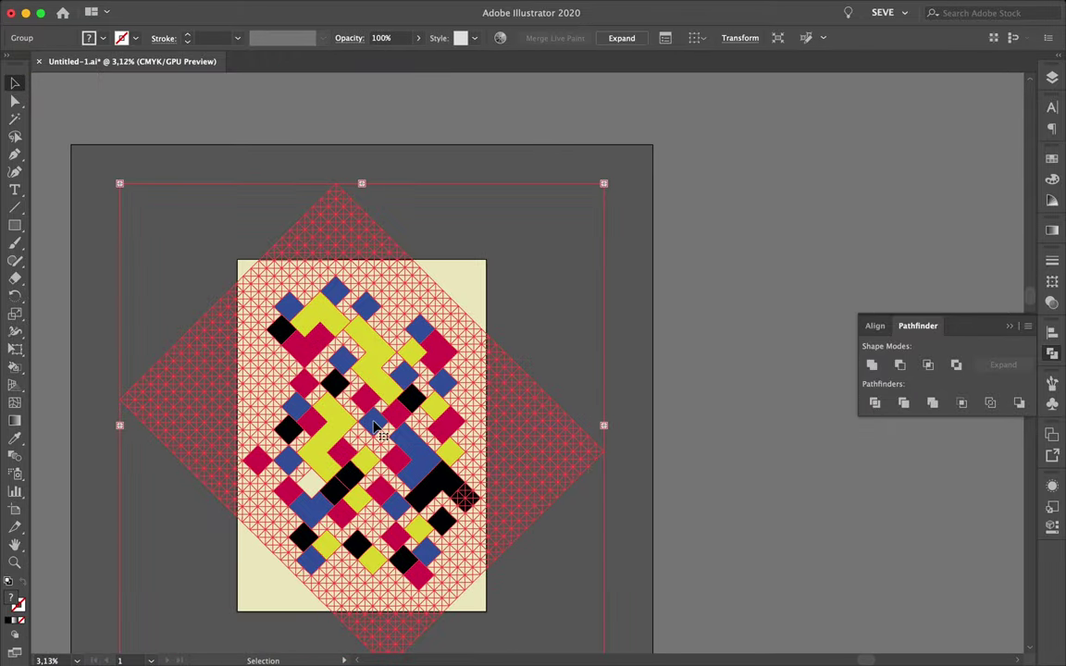
{"action": "left_click", "coordinate": [502, 340]}
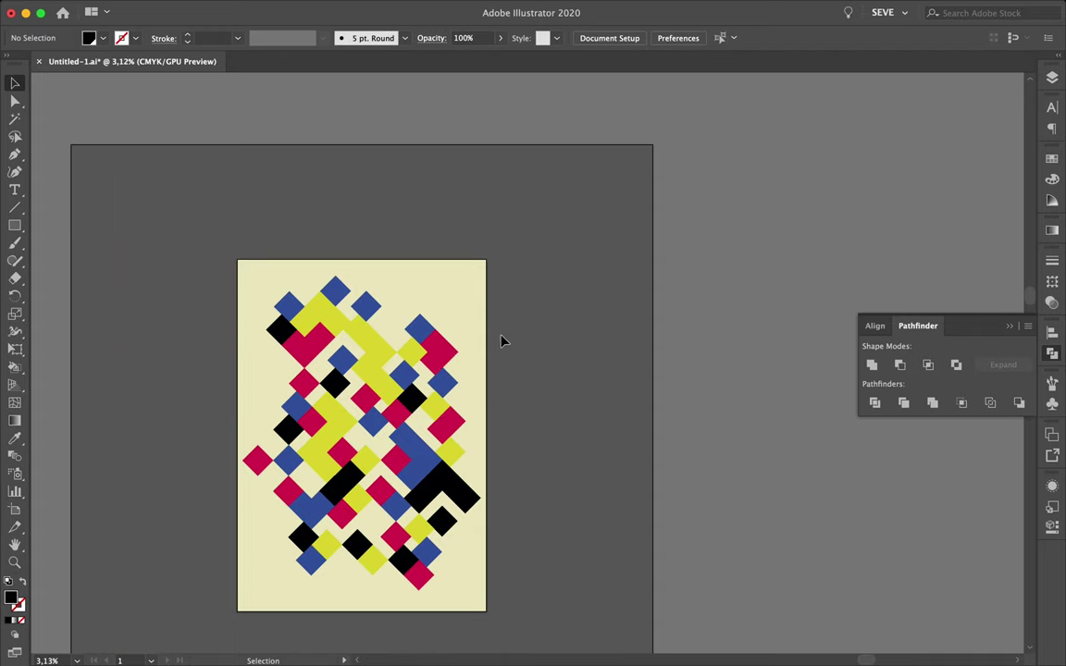
{"action": "left_click", "coordinate": [380, 348]}
{"action": "mouse_move", "coordinate": [404, 476]}
{"action": "left_mouse_down"}
{"action": "mouse_move", "coordinate": [435, 468]}
{"action": "mouse_move", "coordinate": [405, 473]}
{"action": "left_mouse_up"}
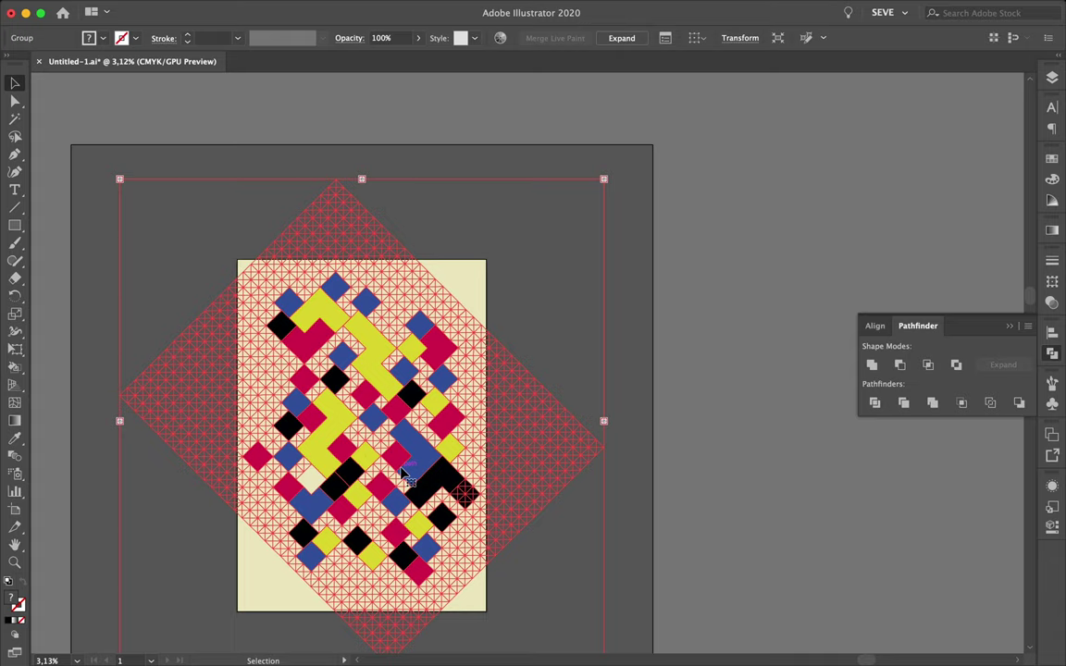
{"action": "left_click", "coordinate": [508, 395]}
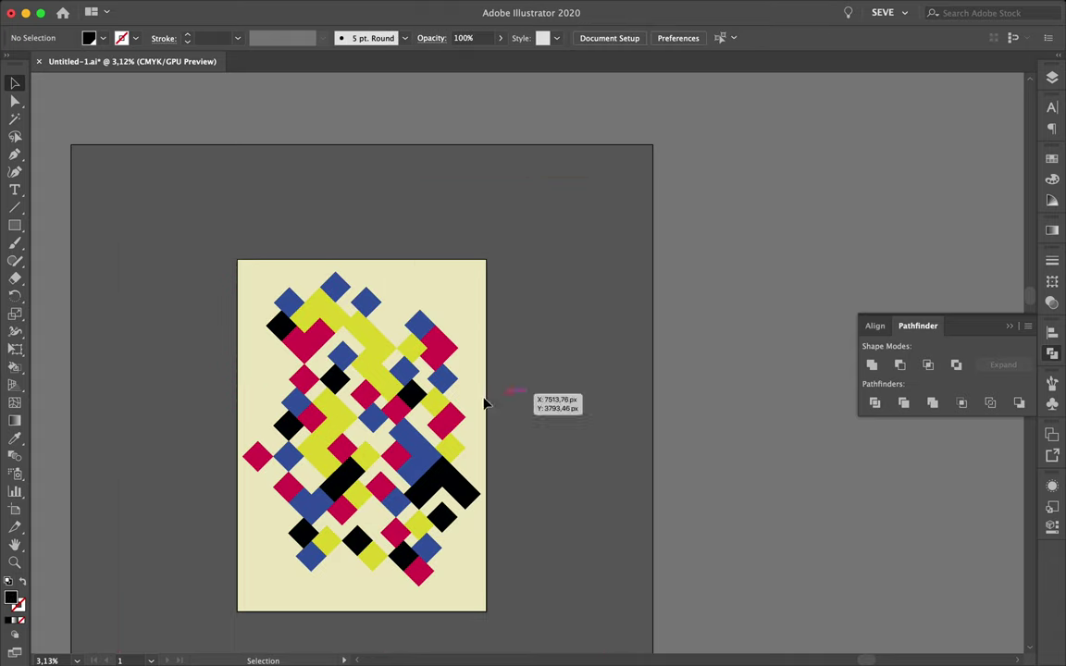
{"action": "left_click", "coordinate": [488, 404]}
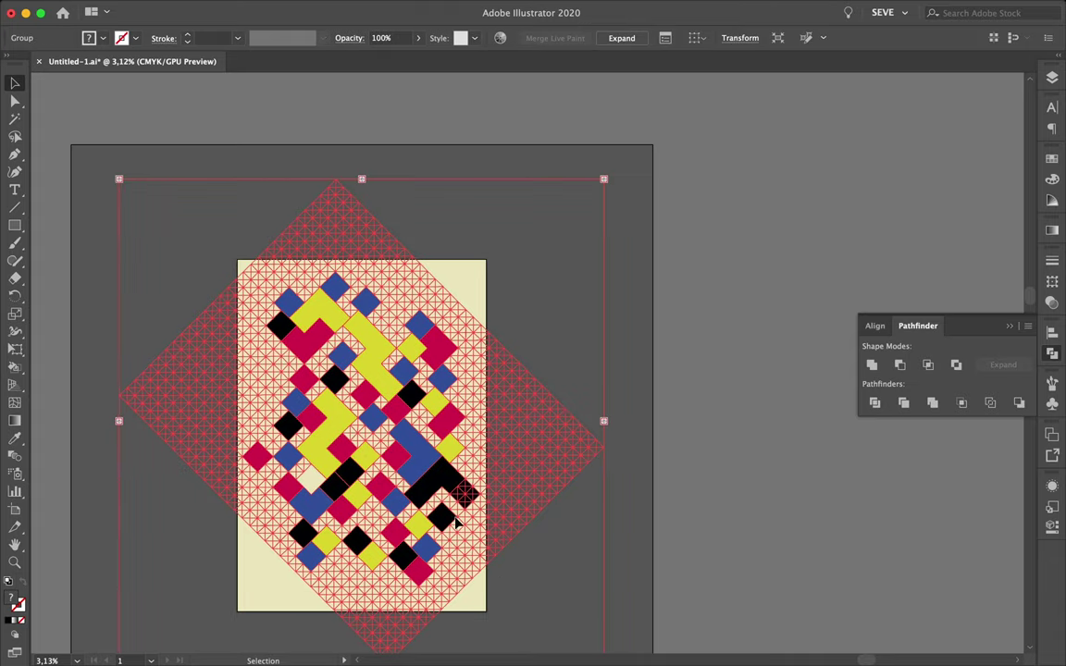
- Select the artwork group, apply Object > Expand, and deselect it
{"action": "left_click", "coordinate": [590, 545]}
{"action": "left_click_drag", "start_coordinate": [441, 500], "coordinate": [453, 461]}
{"action": "key", "text": "ctrl+shift+a"}
{"action": "left_click", "coordinate": [434, 343]}
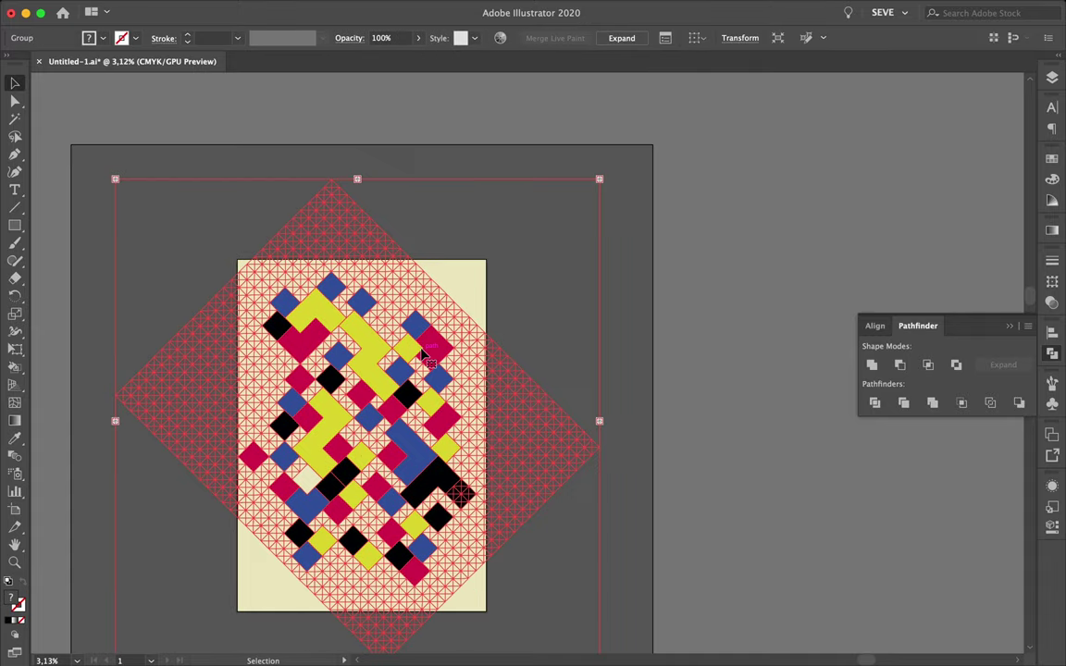
{"action": "left_click", "coordinate": [182, 8]}
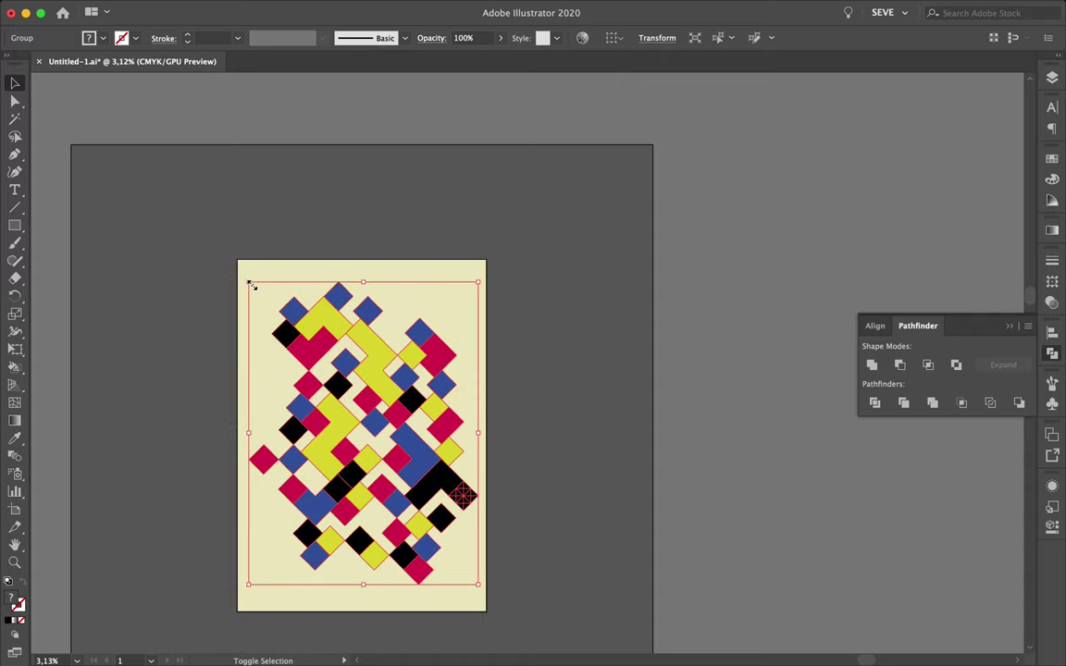
{"action": "left_click", "coordinate": [579, 375]}
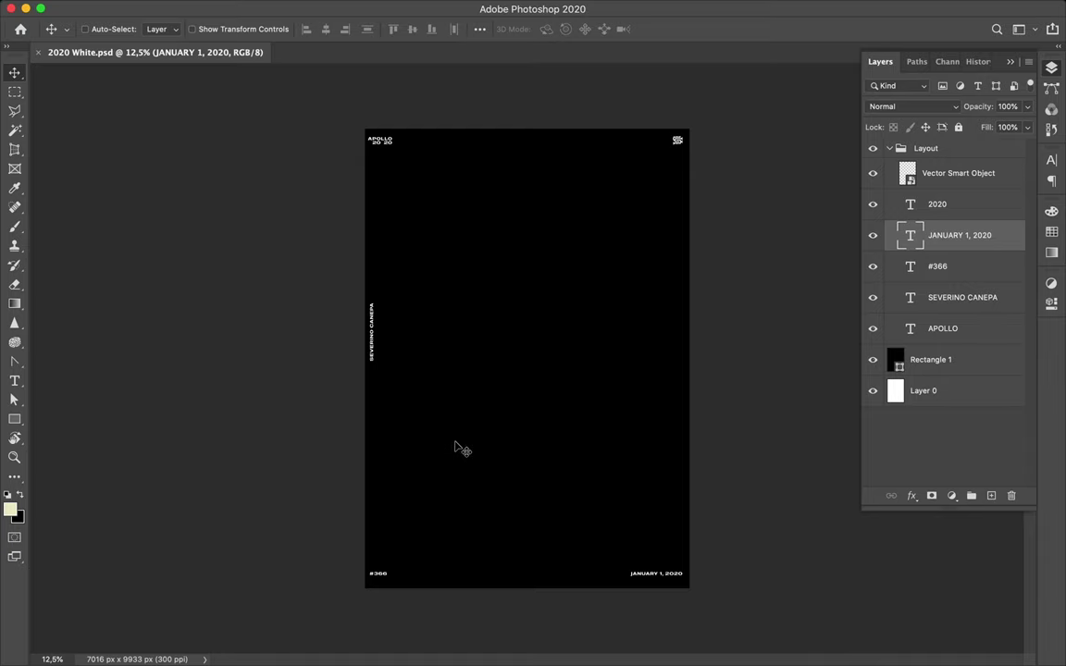
- Change the issue number to #452 and the date to MARCH 27
{"action": "scroll", "coordinate": [456, 446], "scroll_direction": "up", "scroll_amount": 3}
{"action": "double_click", "coordinate": [280, 538]}
{"action": "type", "text": "#452"}
{"action": "scroll", "coordinate": [414, 542], "scroll_direction": "right", "scroll_amount": 5}
{"action": "double_click", "coordinate": [514, 527]}
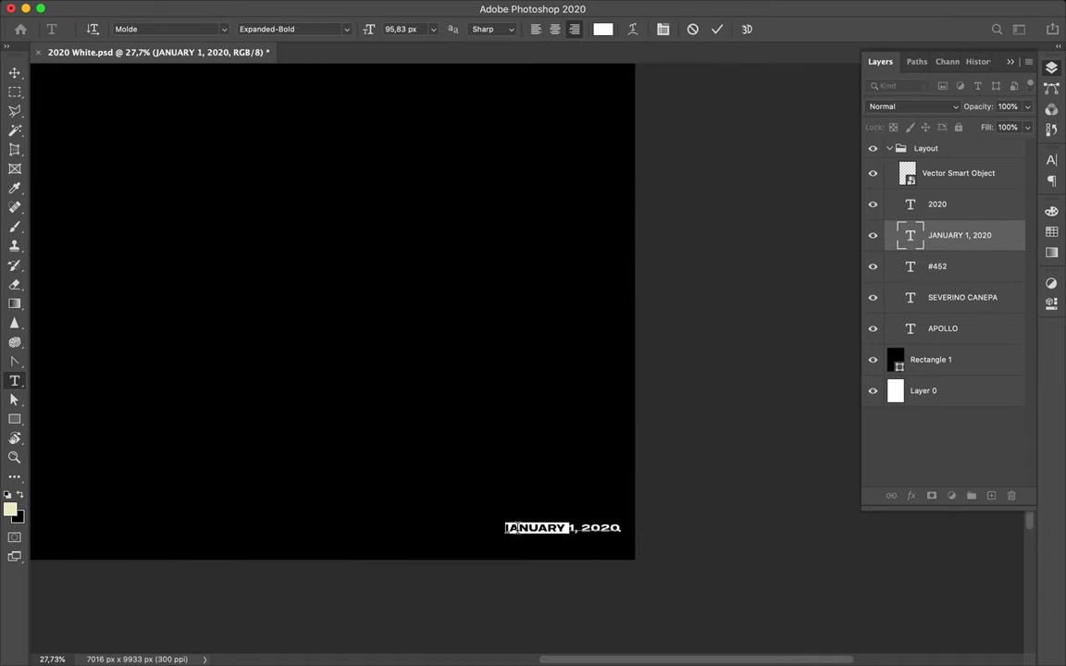
{"action": "type", "text": "MARCH"}
{"action": "double_click", "coordinate": [559, 527]}
{"action": "type", "text": "27"}
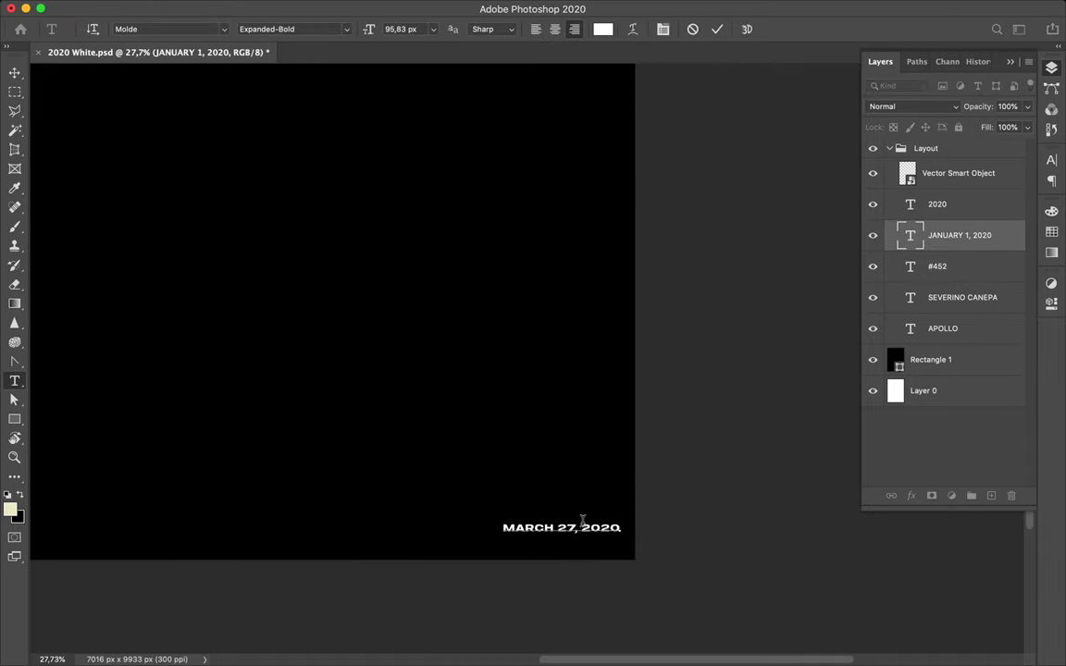
{"action": "key", "text": "Escape"}
- Save the template, then drag all the Illustrator artwork into the Photoshop template
{"action": "key", "text": "super+0"}
{"action": "key", "text": "super+s"}
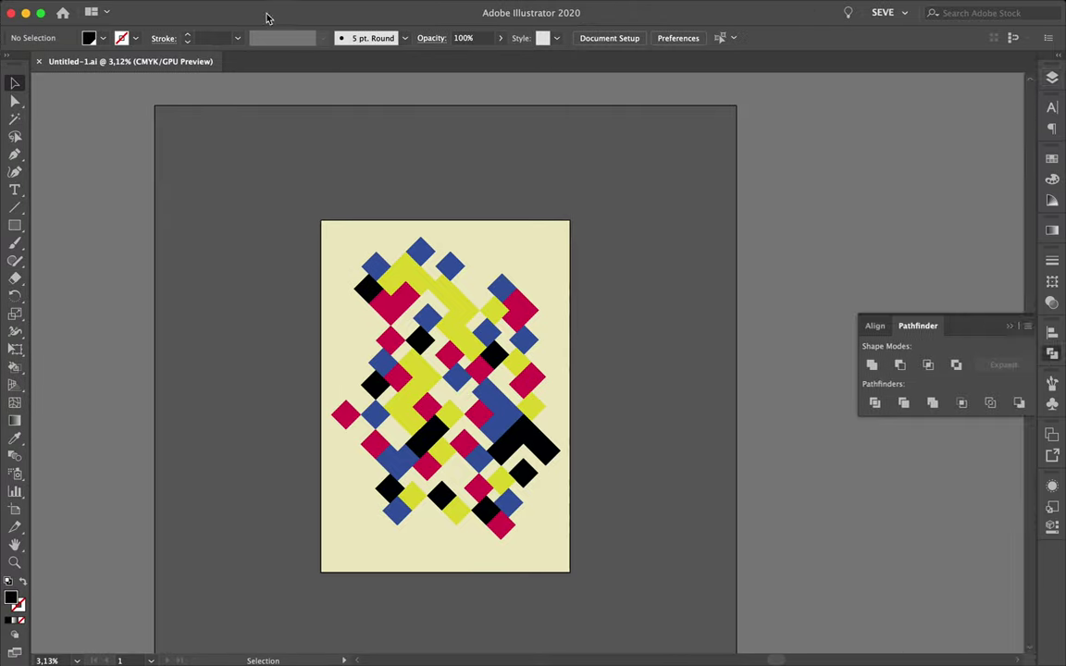
{"action": "key", "text": "F7"}
{"action": "key", "text": "super+a"}
{"action": "left_click_drag", "start_coordinate": [664, 315], "coordinate": [232, 314]}
- Commit the placed artwork and delete the black Rectangle 1 backdrop layer
{"action": "key", "text": "Return"}
{"action": "left_click", "coordinate": [963, 389]}
{"action": "key", "text": "Delete"}
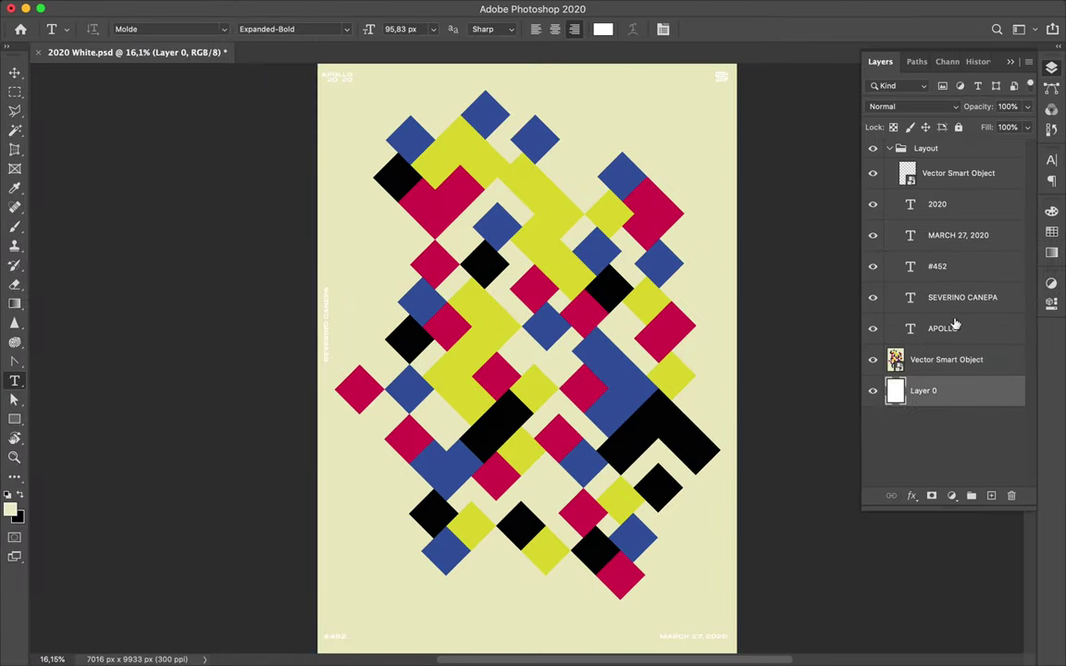
- Select the Layout text layers down to APOLLO and set their colour to #000000
{"action": "left_click", "coordinate": [955, 329]}
{"action": "left_click", "coordinate": [958, 173], "text": "shift"}
{"action": "left_click", "coordinate": [602, 28]}
{"action": "type", "text": "000000"}
{"action": "key", "text": "Return"}
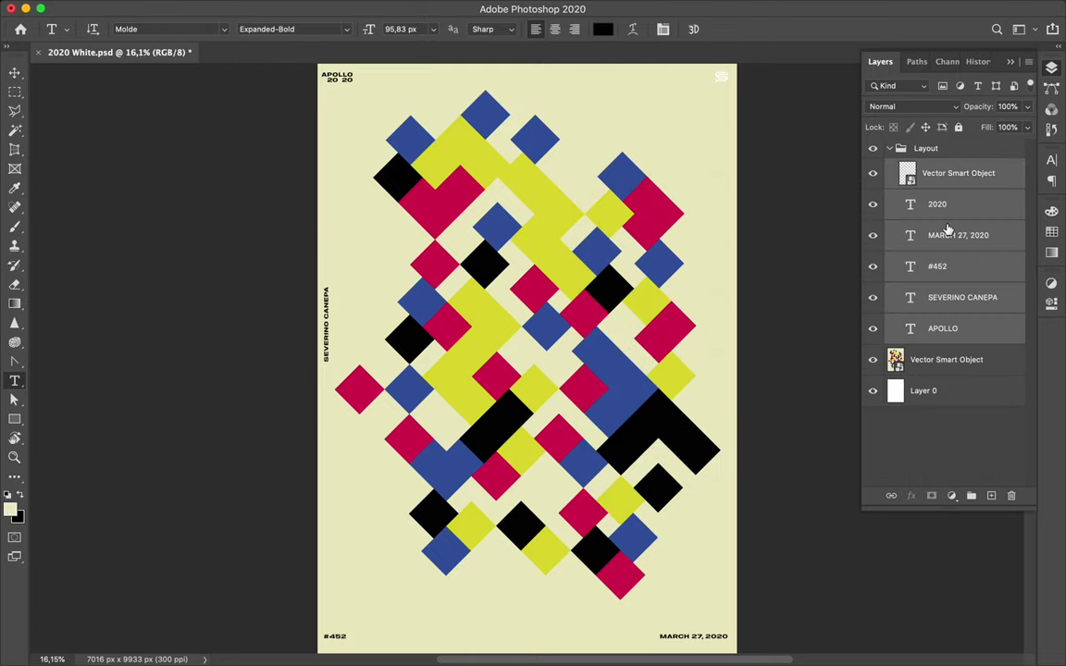
{"action": "key", "text": "v"}
- Add a new empty Layer 1 to the Layout group
{"action": "key", "text": "ctrl+shift+alt+n"}
{"action": "key", "text": "i"}
{"action": "key", "text": "b"}
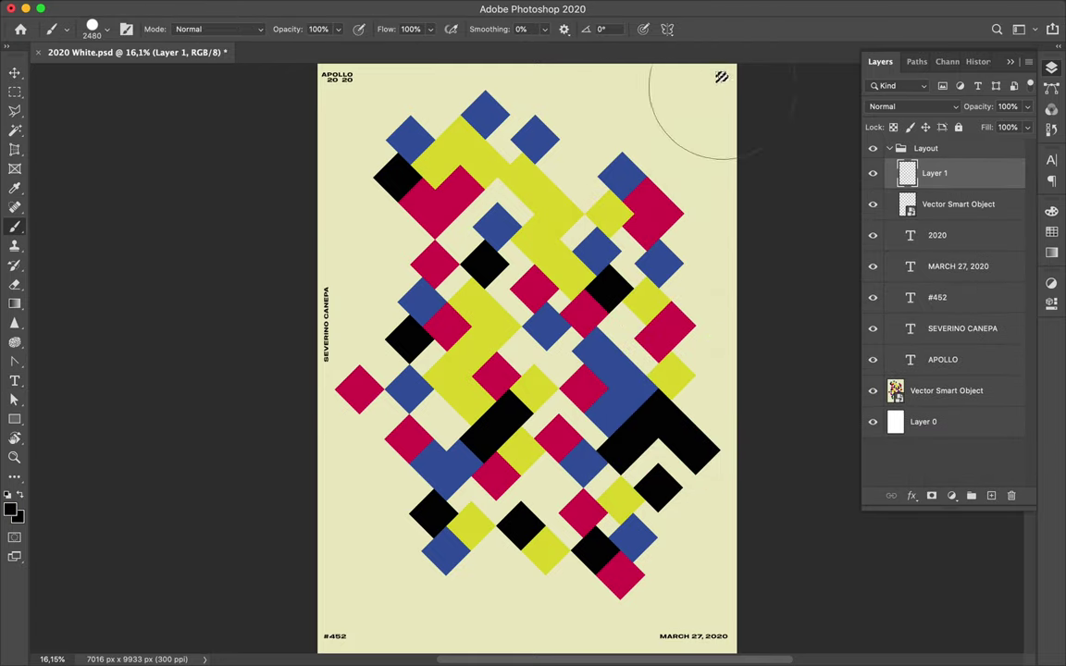
{"action": "key", "text": "v"}
{"action": "scroll", "coordinate": [639, 148], "scroll_direction": "up", "scroll_amount": 1}
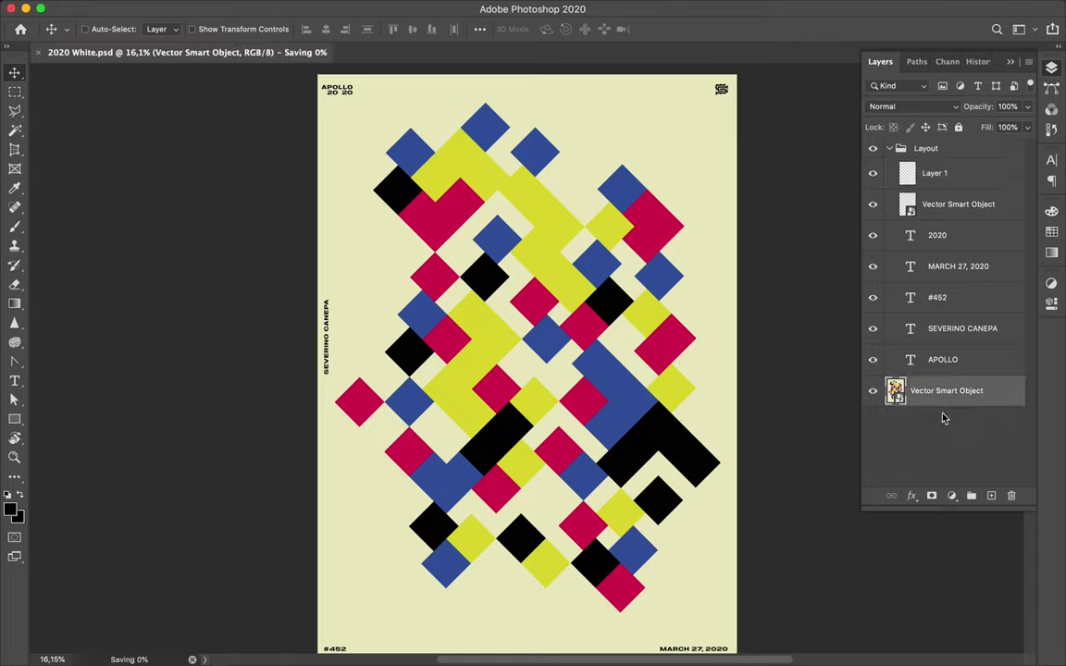